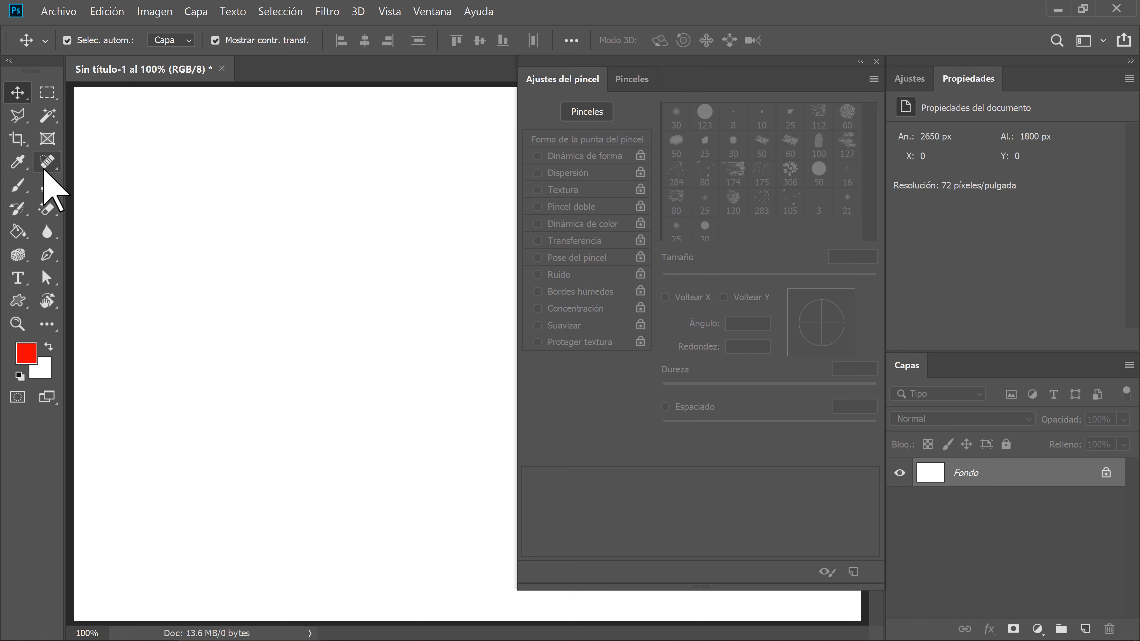
# - Activate the Brush tool, look over its preset picker, and bring up the full brush settings
pyautogui.click(16, 185)
pyautogui.rightClick(14, 185)
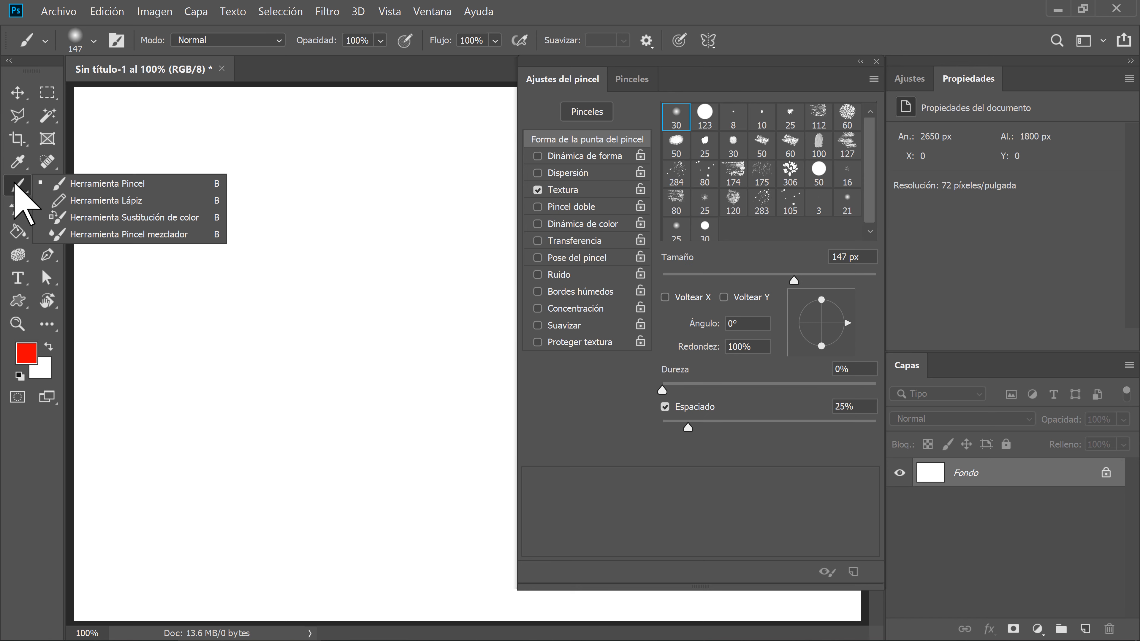
pyautogui.click(127, 184)
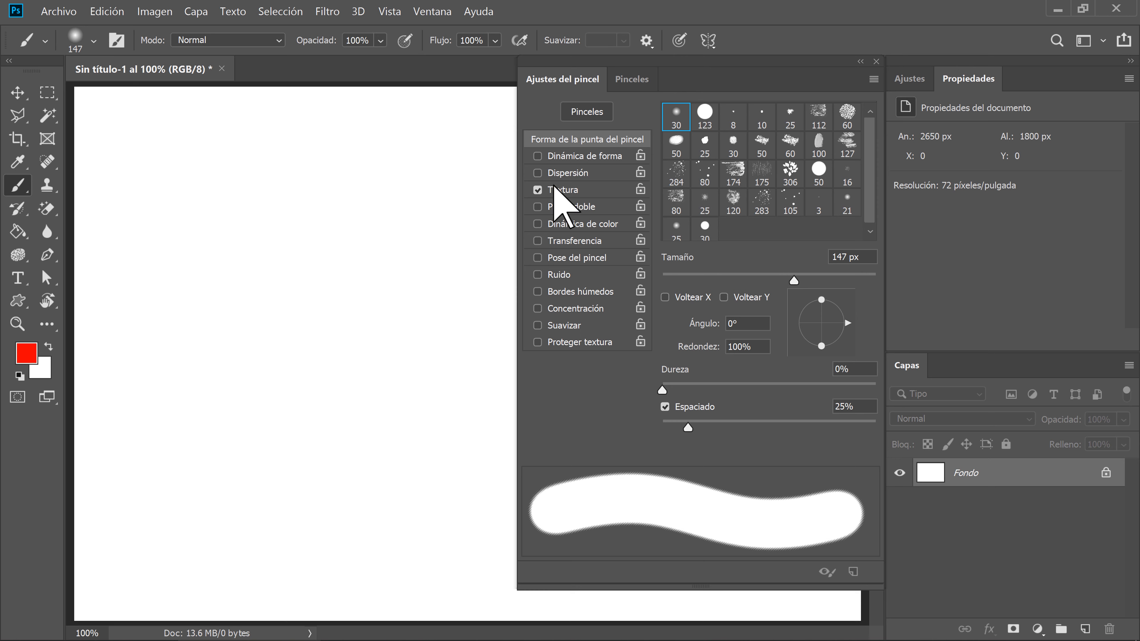
pyautogui.click(876, 62)
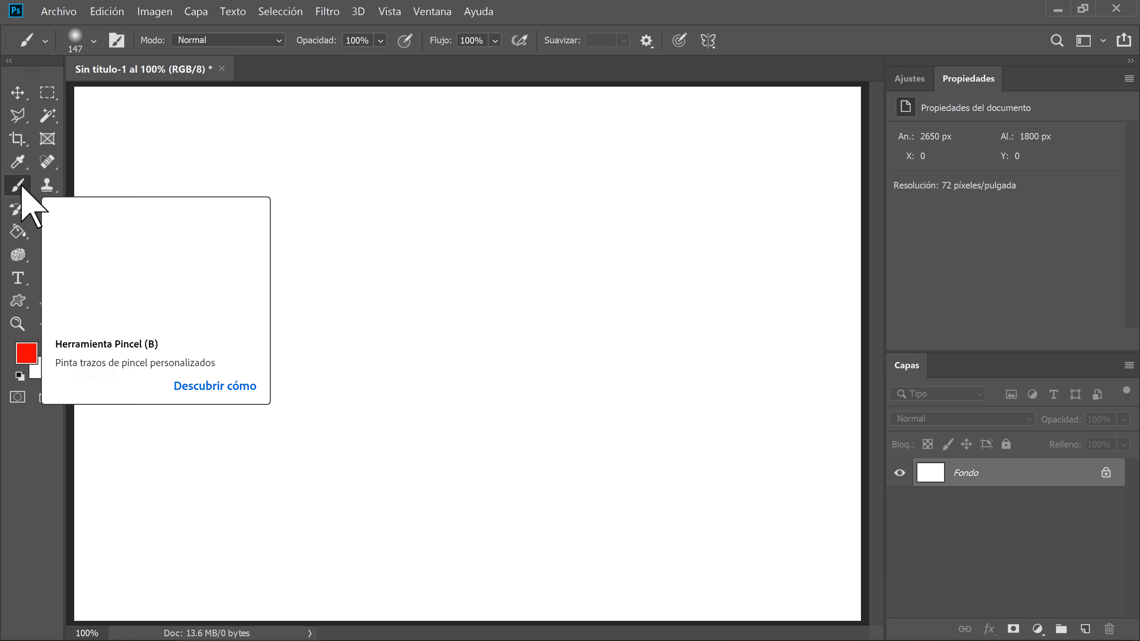
pyautogui.click(93, 40)
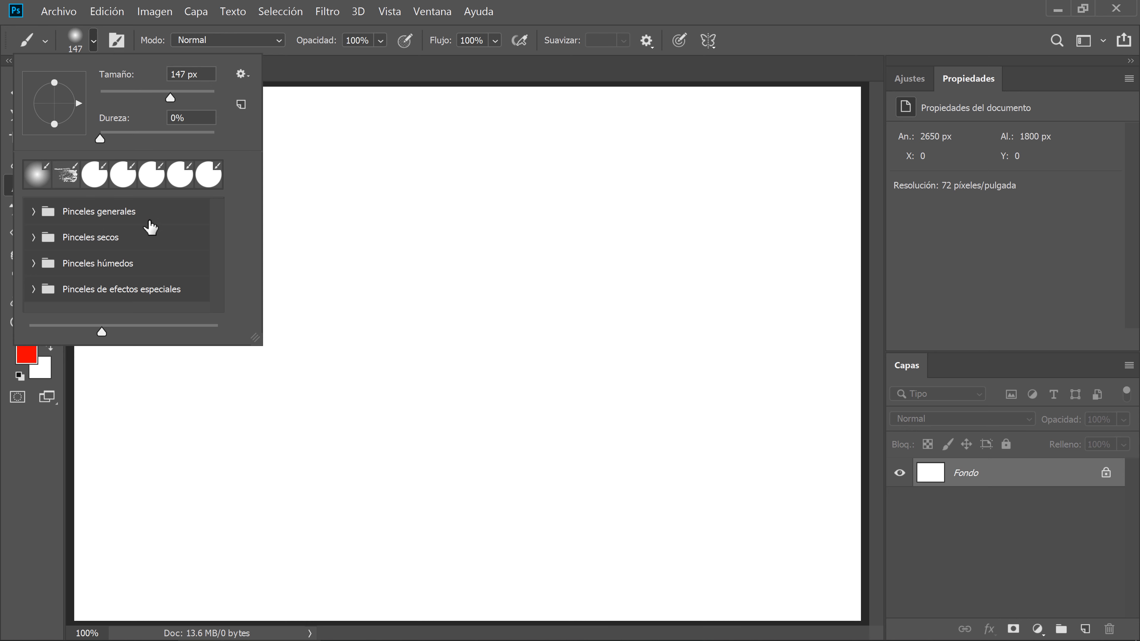
pyautogui.click(117, 41)
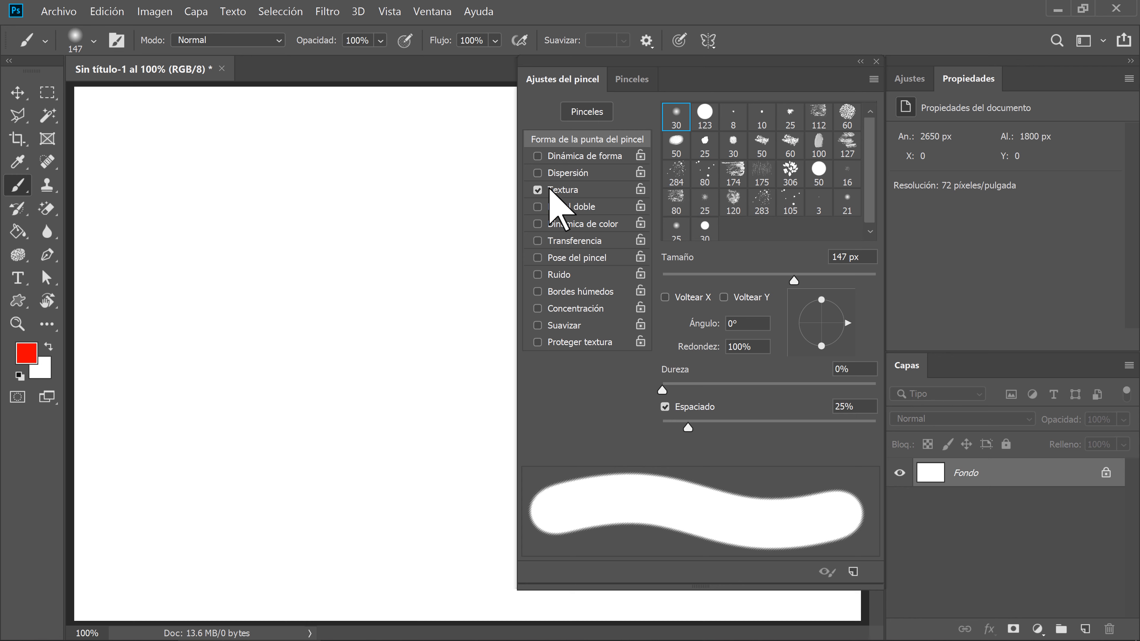
# - Turn off the brush's Texture option and choose the soft round 30 px tip
pyautogui.click(537, 190)
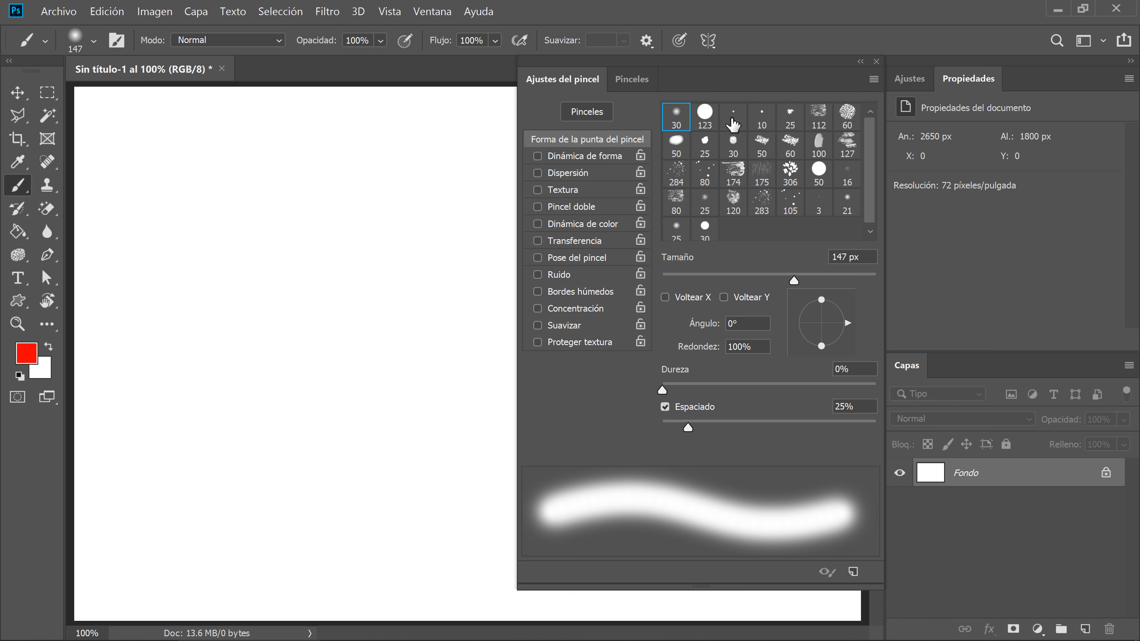
pyautogui.click(678, 120)
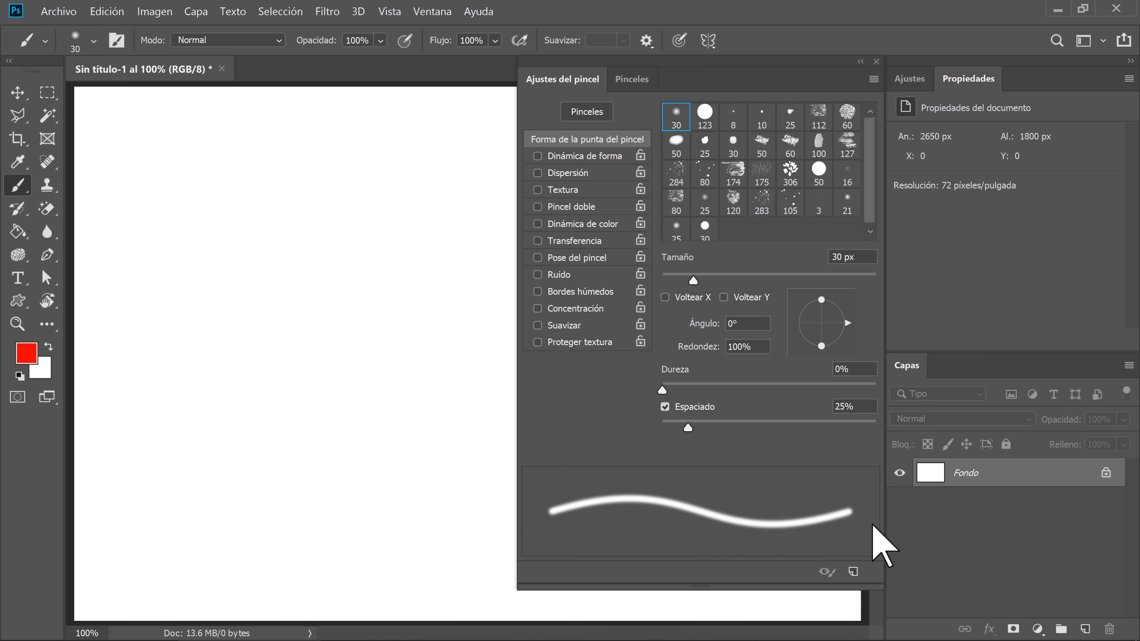
# - Set the foreground color to turquoise, #00eec4
pyautogui.click(29, 352)
pyautogui.click(576, 238)
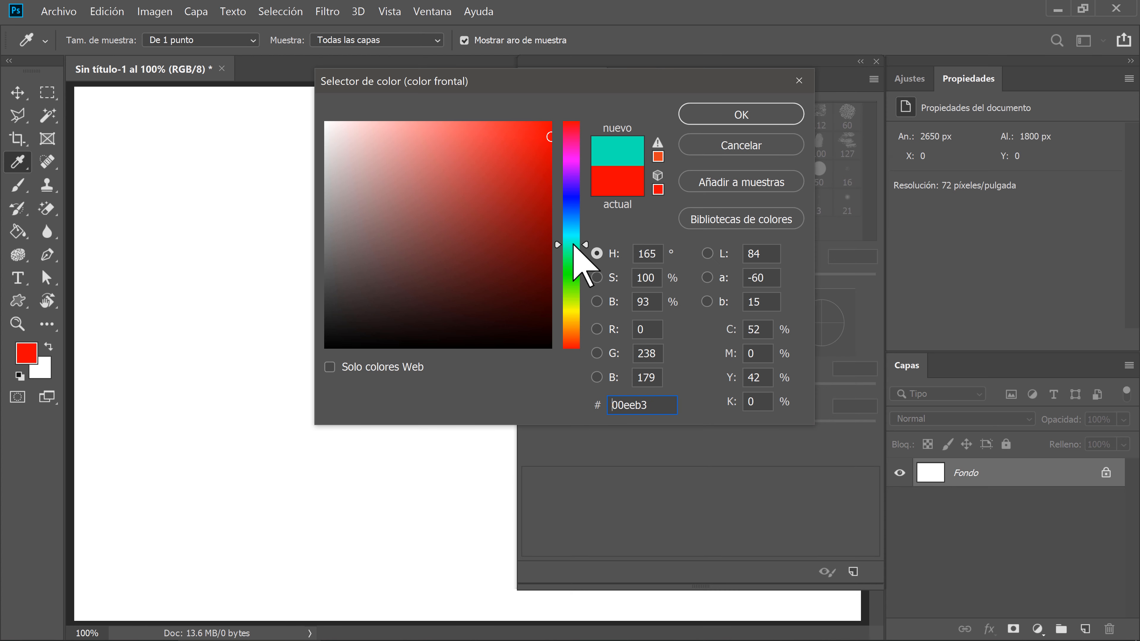
pyautogui.click(573, 239)
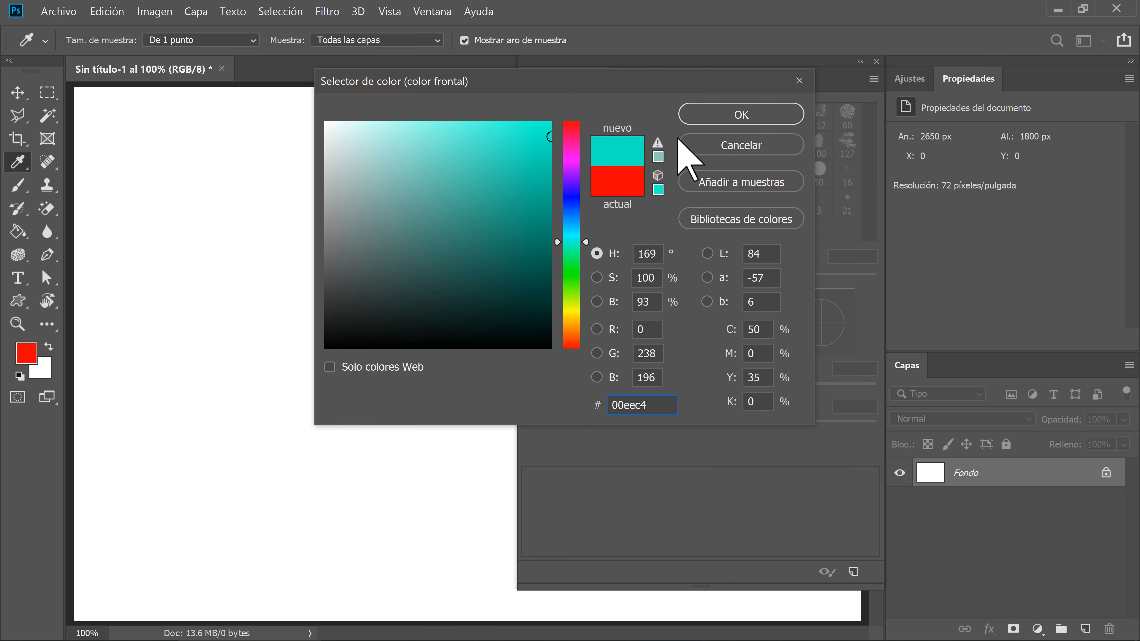
pyautogui.click(711, 114)
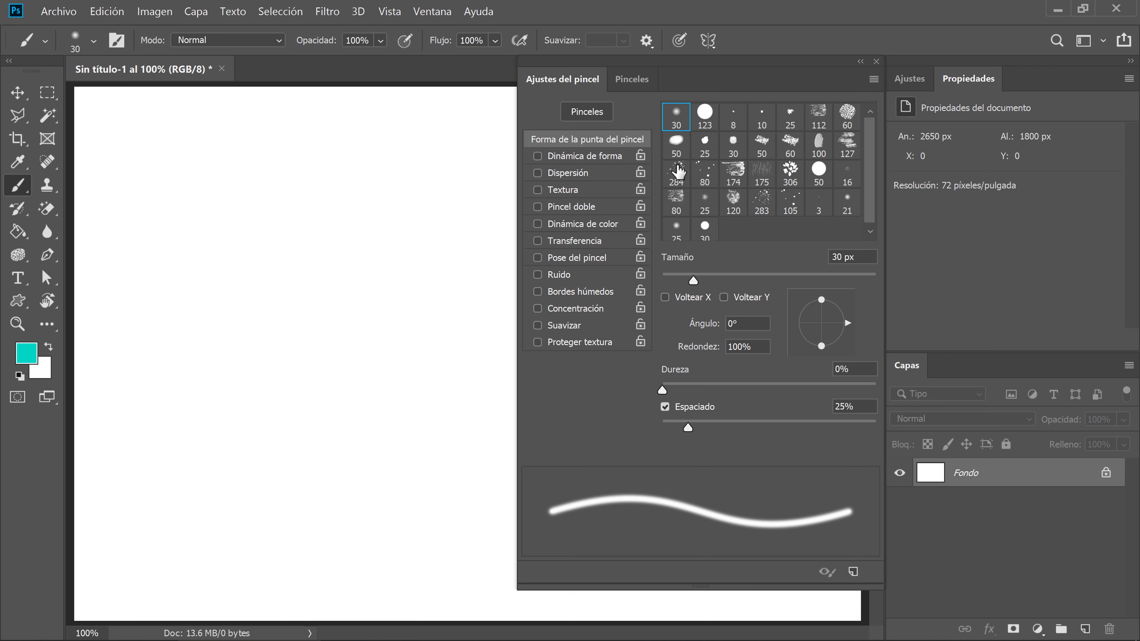
# - Set the brush size to 178 px, try a turquoise S-shaped stroke on the background layer, and undo the stroke
pyautogui.moveTo(696, 282); pyautogui.dragTo(807, 273)
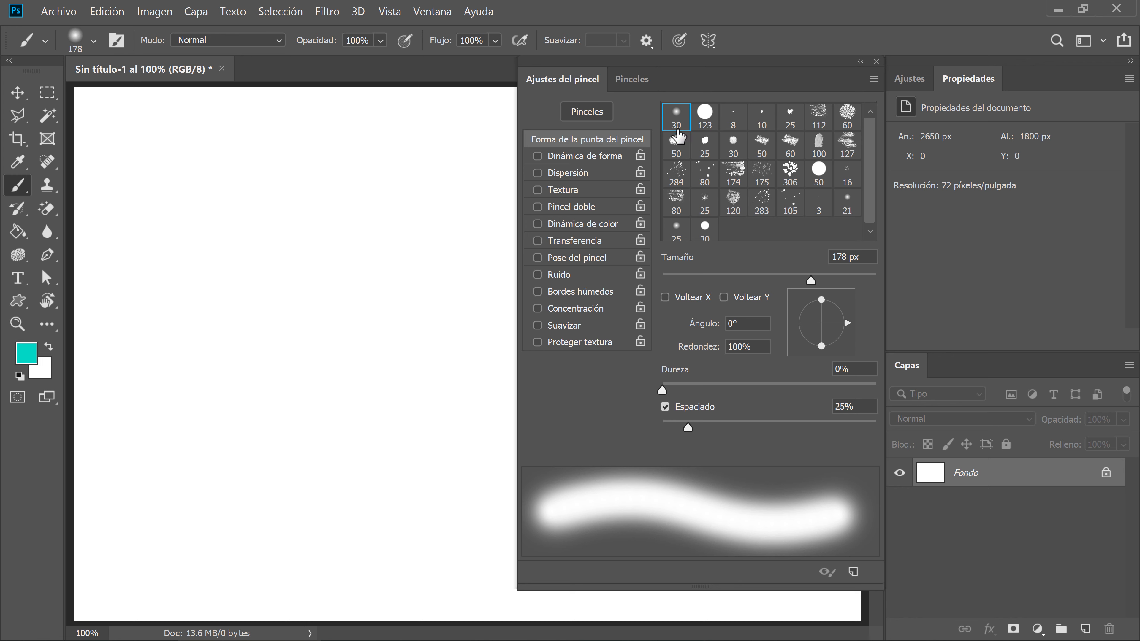
pyautogui.moveTo(428, 157)
pyautogui.mouseDown()
pyautogui.moveTo(308, 160)
pyautogui.moveTo(298, 281)
pyautogui.moveTo(427, 403)
pyautogui.moveTo(263, 486)
pyautogui.mouseUp()
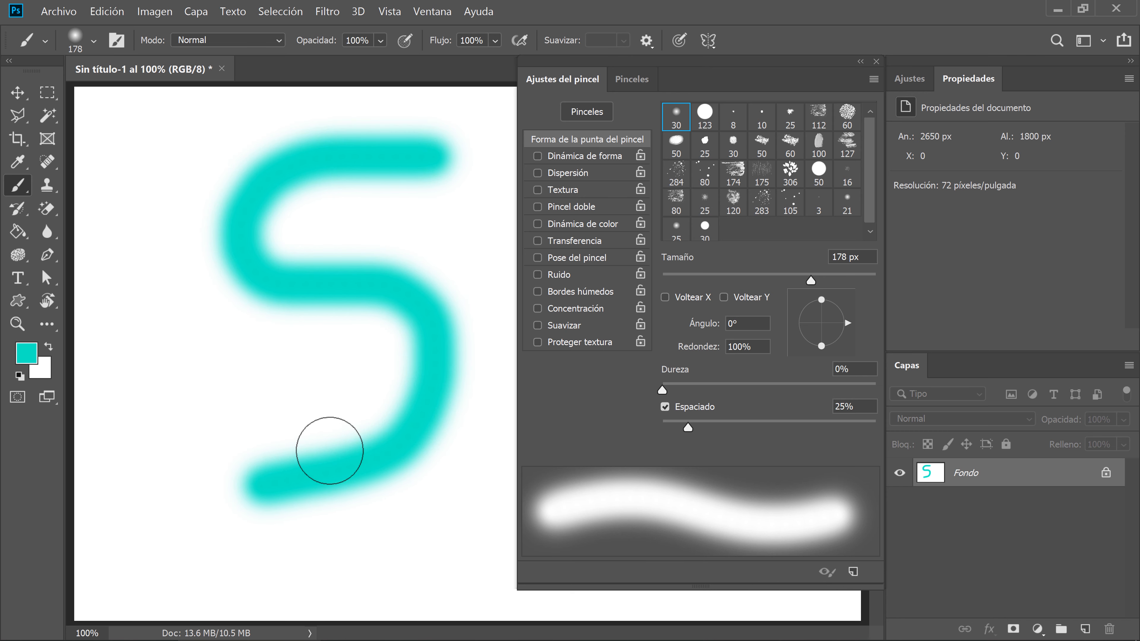
pyautogui.hotkey('ctrl', 'z')
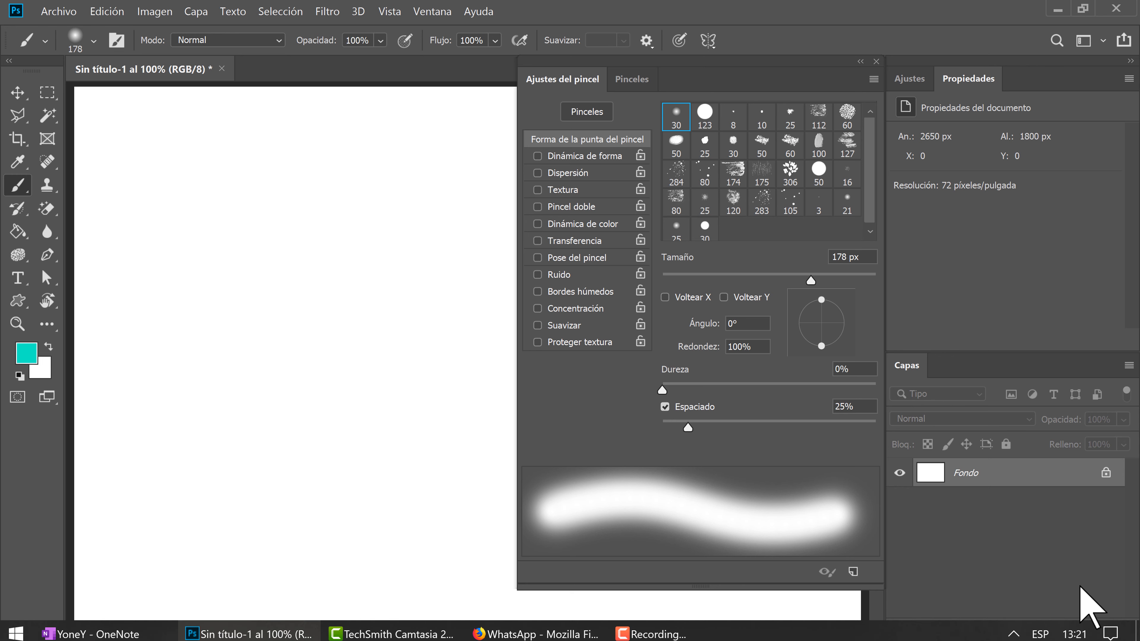
# - Add a new empty layer above the background, try a turquoise S-shaped stroke on it, and undo the stroke
pyautogui.click(1084, 629)
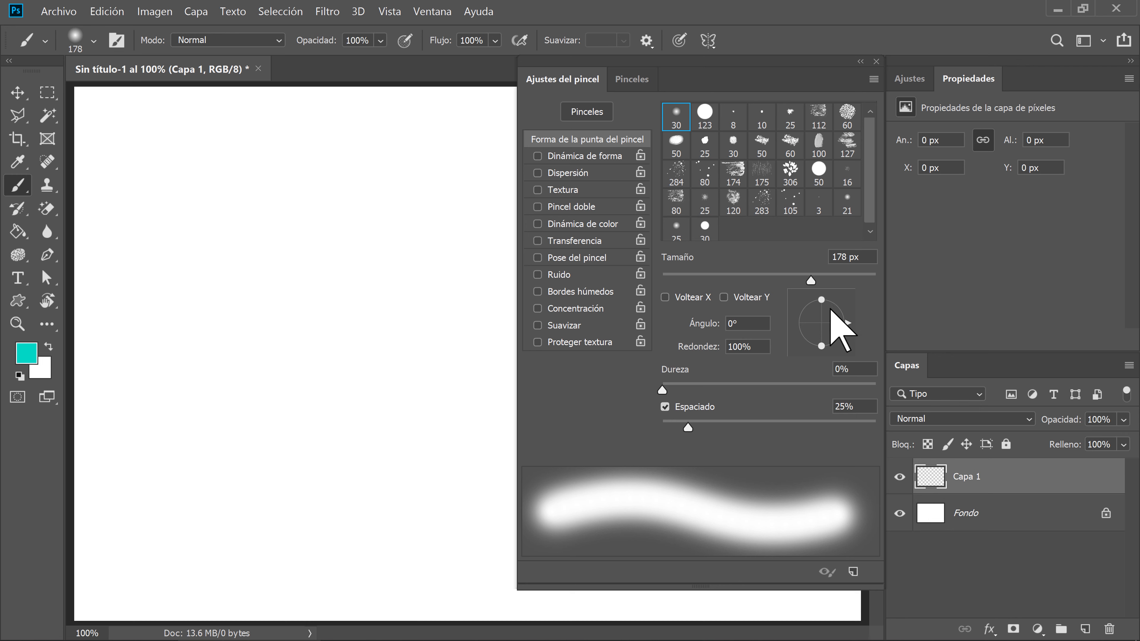
pyautogui.moveTo(435, 160)
pyautogui.mouseDown()
pyautogui.moveTo(347, 153)
pyautogui.moveTo(256, 200)
pyautogui.moveTo(291, 278)
pyautogui.moveTo(422, 275)
pyautogui.moveTo(447, 360)
pyautogui.moveTo(333, 392)
pyautogui.mouseUp()
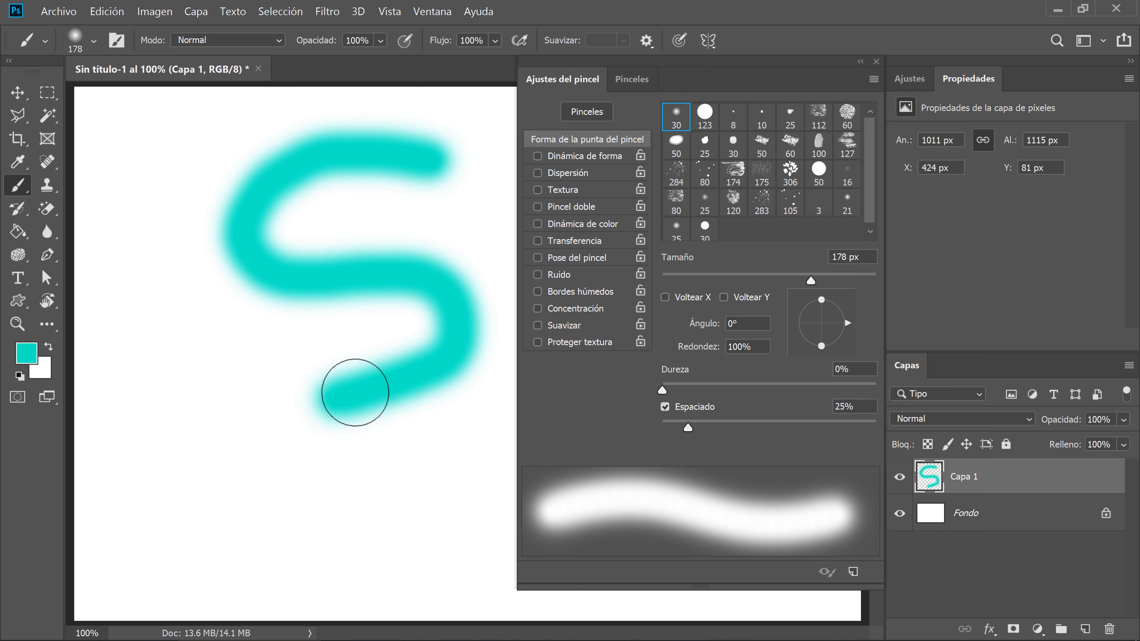
pyautogui.hotkey('ctrl', 'z')
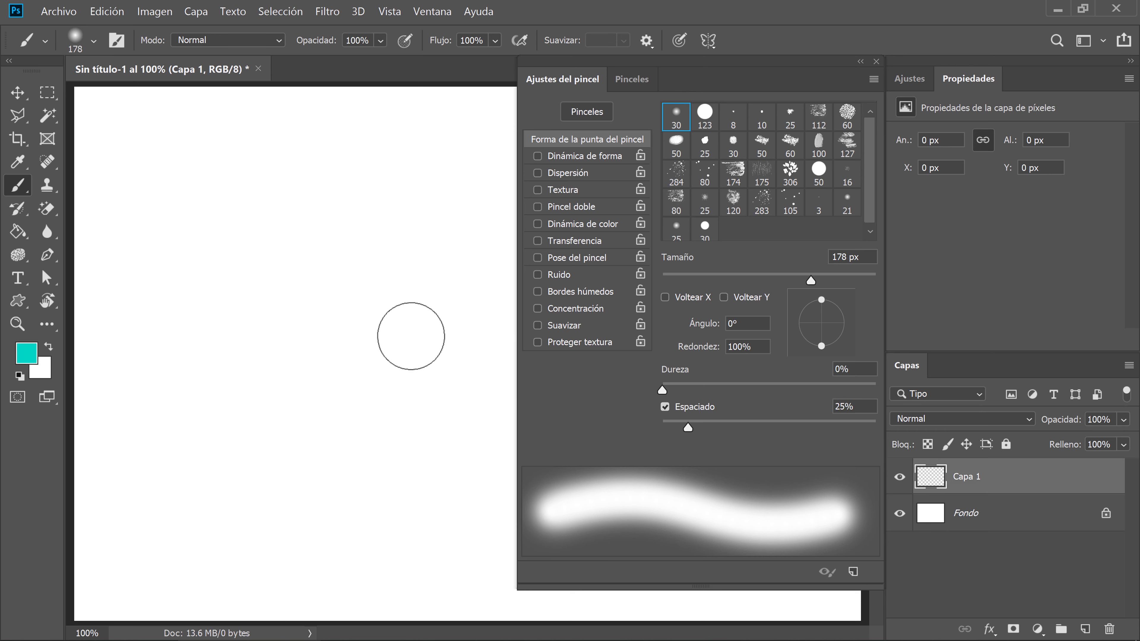
# - Set the foreground color to black (#000000), try a soft-edged S-shaped stroke on the new layer, and undo the stroke
pyautogui.click(27, 353)
pyautogui.moveTo(441, 275); pyautogui.dragTo(269, 367)
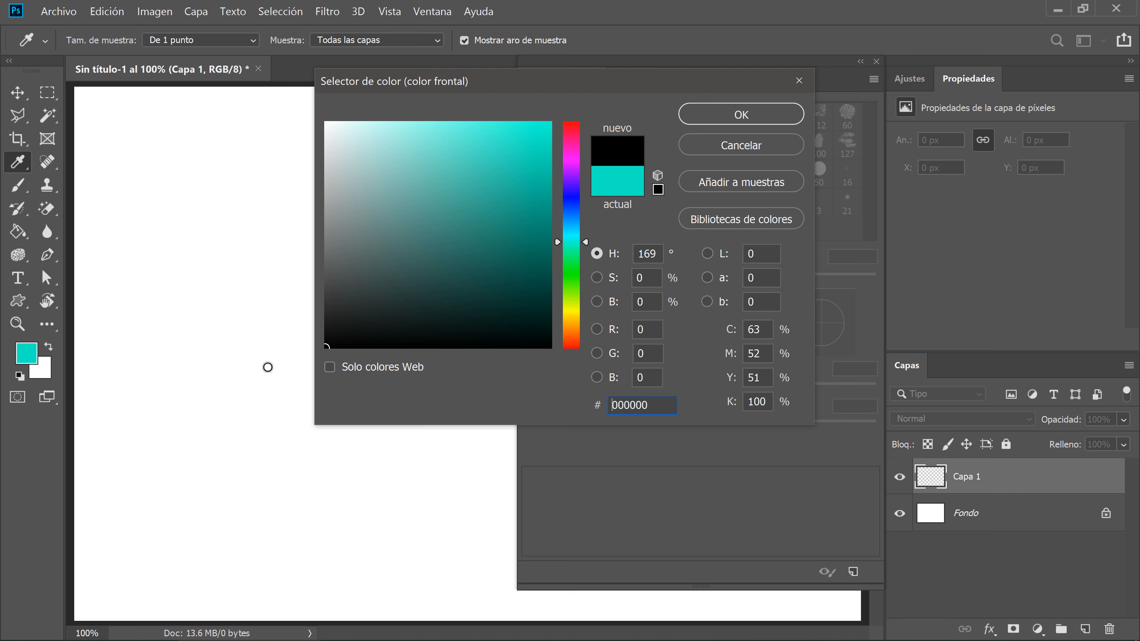
pyautogui.click(712, 118)
pyautogui.press('b')
pyautogui.moveTo(420, 155)
pyautogui.mouseDown()
pyautogui.moveTo(305, 153)
pyautogui.moveTo(232, 249)
pyautogui.moveTo(361, 282)
pyautogui.moveTo(446, 370)
pyautogui.moveTo(280, 471)
pyautogui.mouseUp()
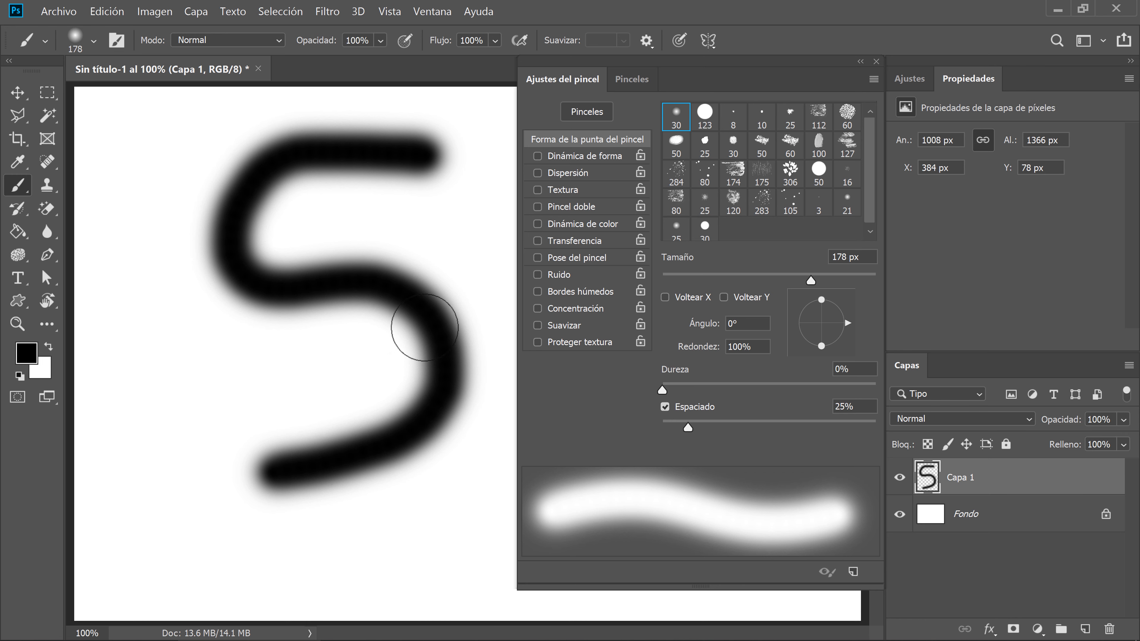
pyautogui.hotkey('ctrl', 'z')
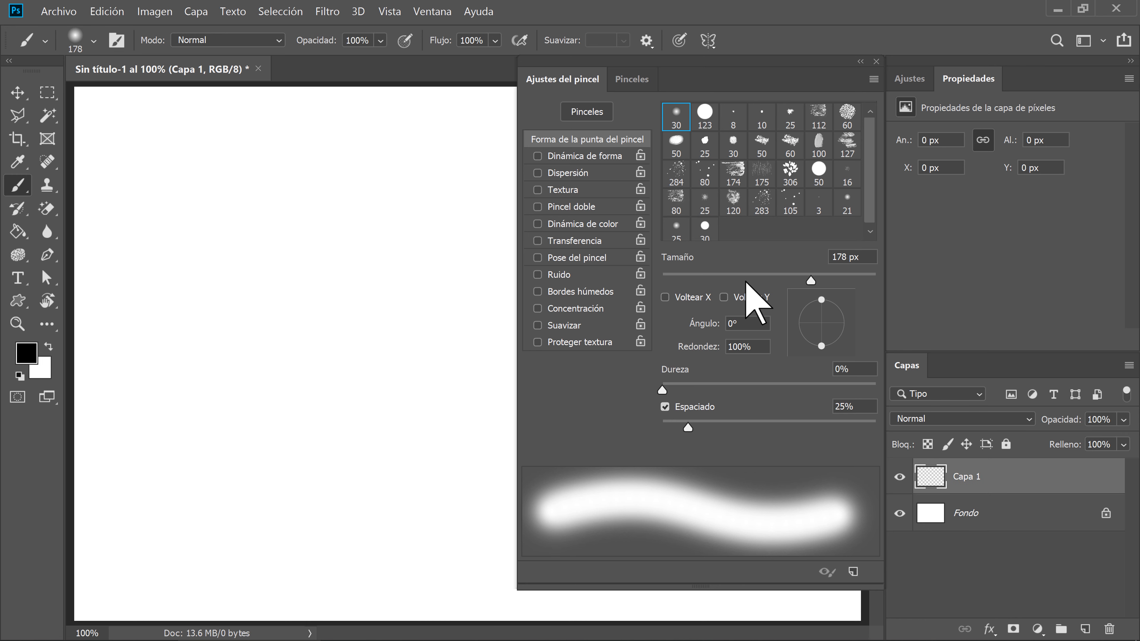
# - Set the brush hardness to 100%, try a hard-edged black S-shaped stroke, and undo the stroke
pyautogui.moveTo(664, 391); pyautogui.dragTo(869, 389)
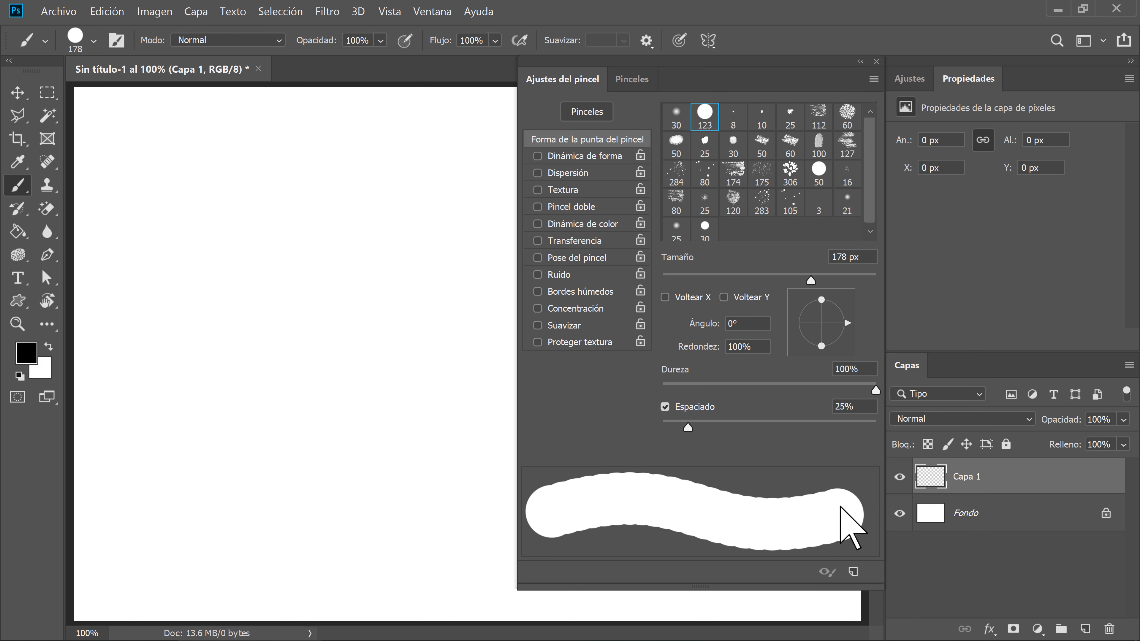
pyautogui.moveTo(436, 180)
pyautogui.mouseDown()
pyautogui.moveTo(299, 184)
pyautogui.moveTo(208, 268)
pyautogui.moveTo(260, 325)
pyautogui.moveTo(348, 305)
pyautogui.moveTo(414, 394)
pyautogui.moveTo(331, 472)
pyautogui.moveTo(287, 469)
pyautogui.mouseUp()
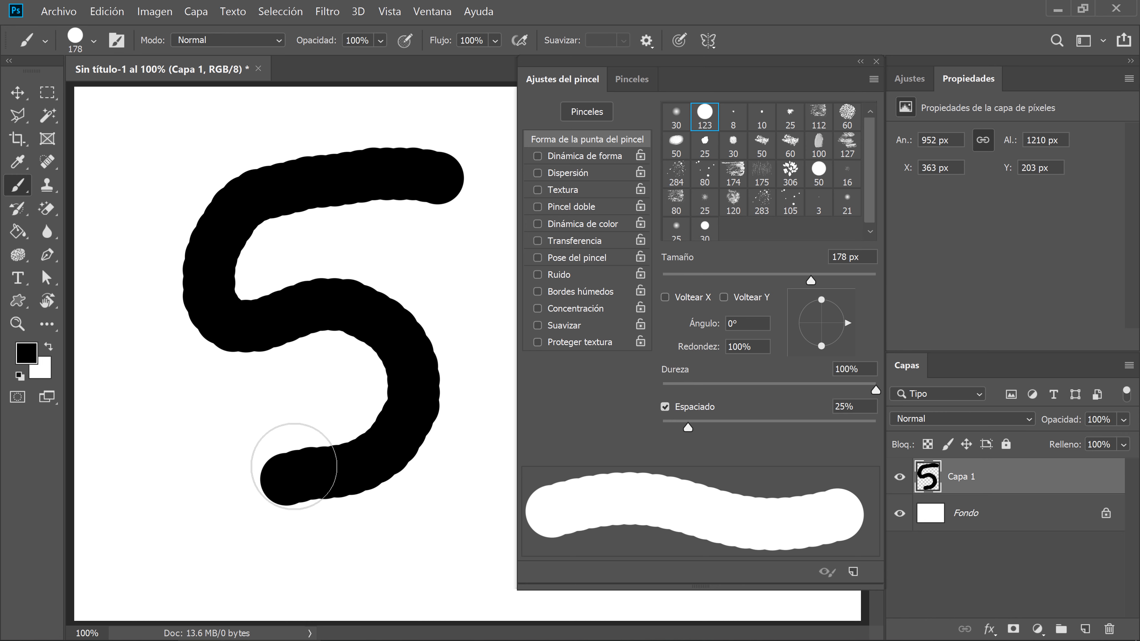
pyautogui.hotkey('ctrl', 'z')
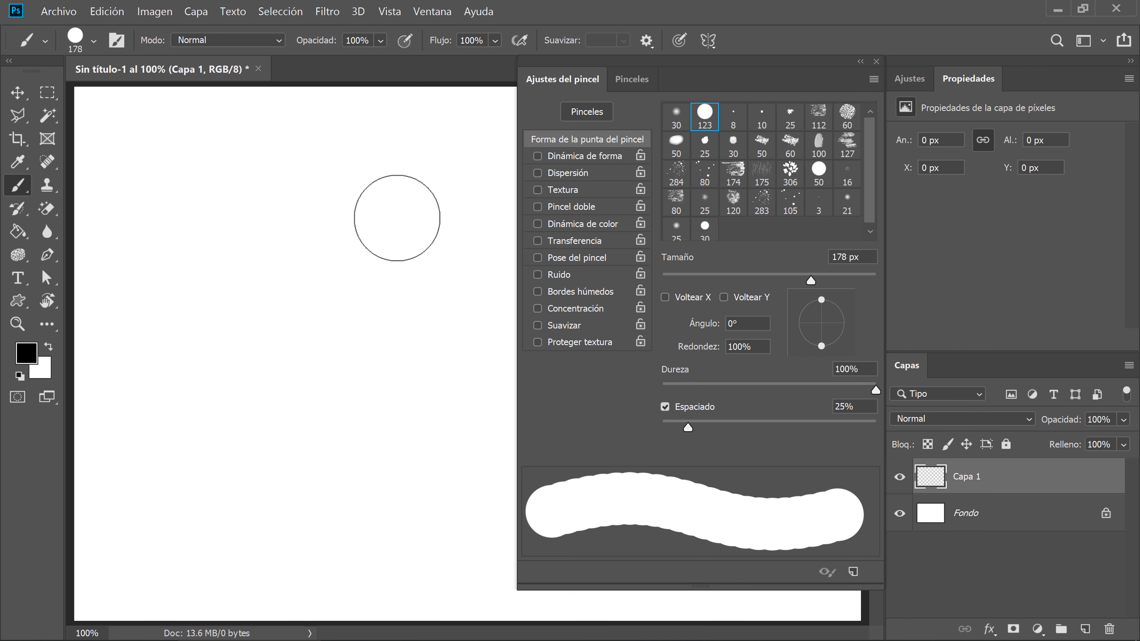
# - Try another hard-edged S-shaped stroke and three separate round dabs on the layer, undoing all of them
pyautogui.moveTo(396, 218)
pyautogui.mouseDown()
pyautogui.moveTo(292, 231)
pyautogui.moveTo(275, 300)
pyautogui.moveTo(391, 308)
pyautogui.moveTo(397, 390)
pyautogui.moveTo(372, 395)
pyautogui.mouseUp()
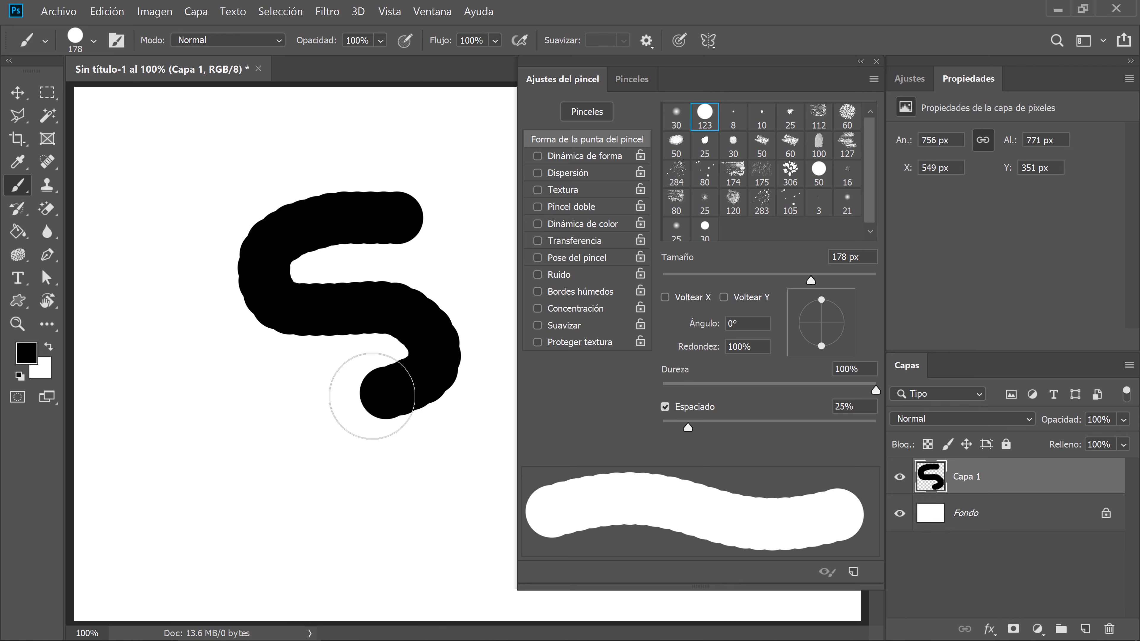
pyautogui.hotkey('ctrl', 'z')
pyautogui.click(364, 221)
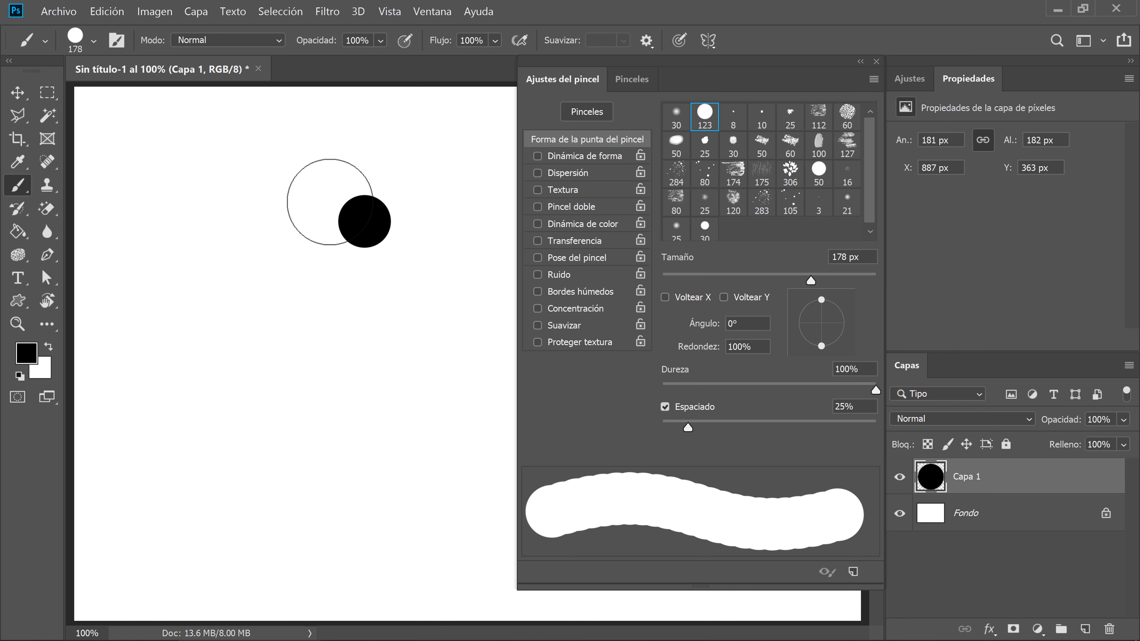
pyautogui.click(231, 277)
pyautogui.click(237, 383)
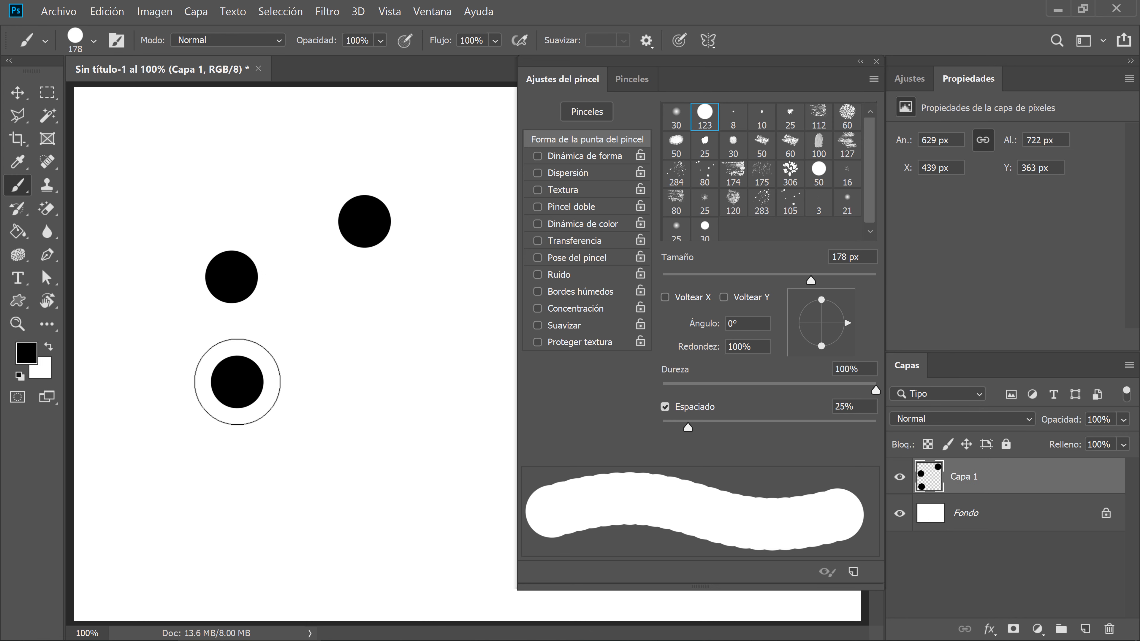
pyautogui.hotkey('ctrl', 'z')
pyautogui.hotkey('ctrl', 'z')
pyautogui.hotkey('ctrl', 'z')
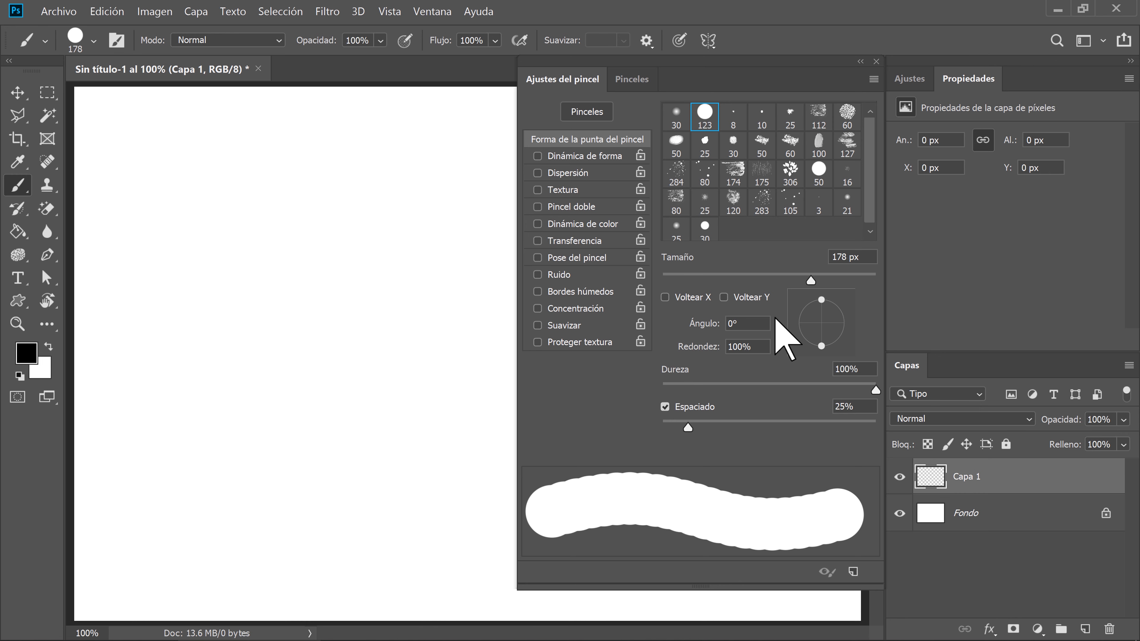
# - Try a brush roundness of 30% with a single dab and a stroke, undo both, and restore the roundness to 100%
pyautogui.moveTo(820, 347); pyautogui.dragTo(821, 331)
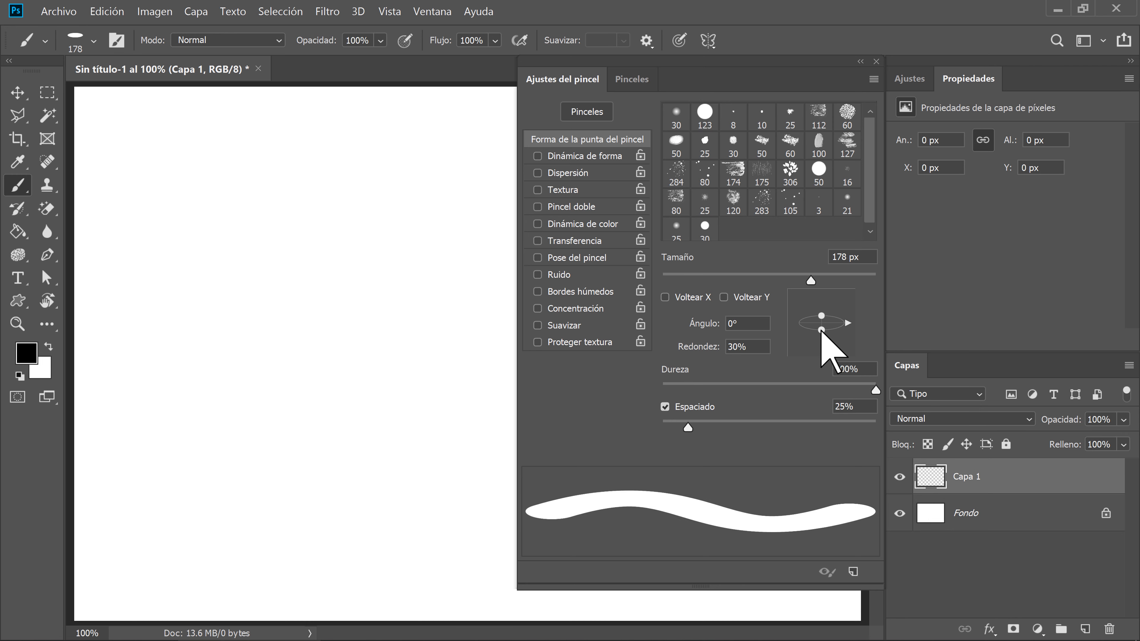
pyautogui.click(300, 268)
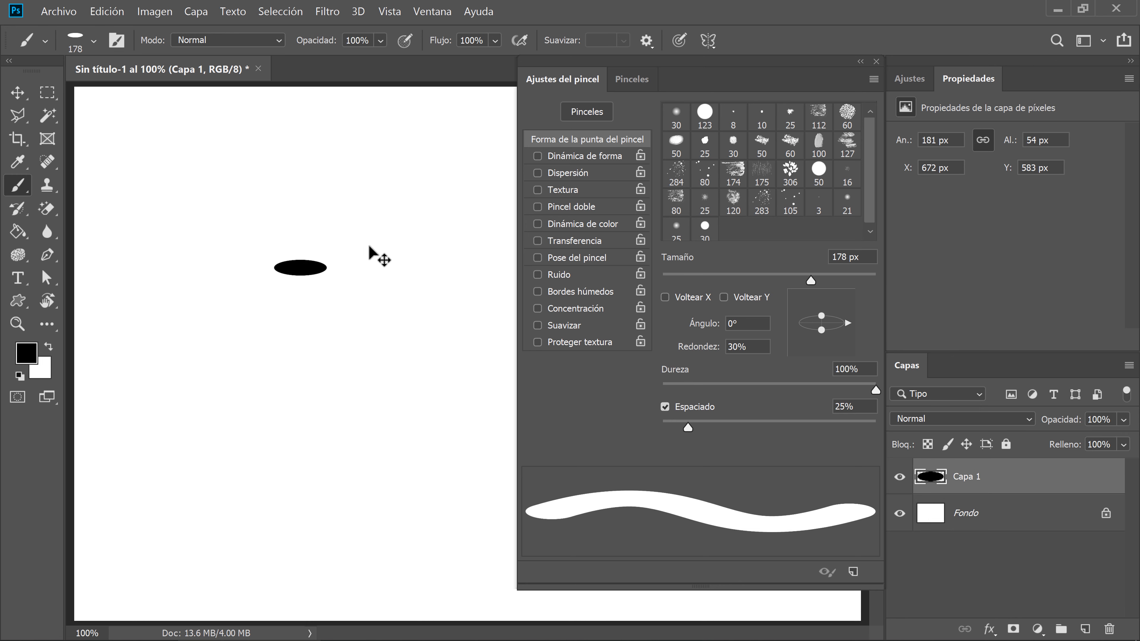
pyautogui.hotkey('ctrl', 'z')
pyautogui.moveTo(389, 192)
pyautogui.mouseDown()
pyautogui.moveTo(255, 195)
pyautogui.moveTo(190, 244)
pyautogui.moveTo(200, 299)
pyautogui.moveTo(373, 297)
pyautogui.moveTo(379, 362)
pyautogui.moveTo(354, 399)
pyautogui.moveTo(260, 379)
pyautogui.moveTo(197, 388)
pyautogui.moveTo(207, 456)
pyautogui.moveTo(329, 429)
pyautogui.moveTo(322, 497)
pyautogui.moveTo(242, 500)
pyautogui.moveTo(350, 496)
pyautogui.mouseUp()
pyautogui.hotkey('ctrl', 'z')
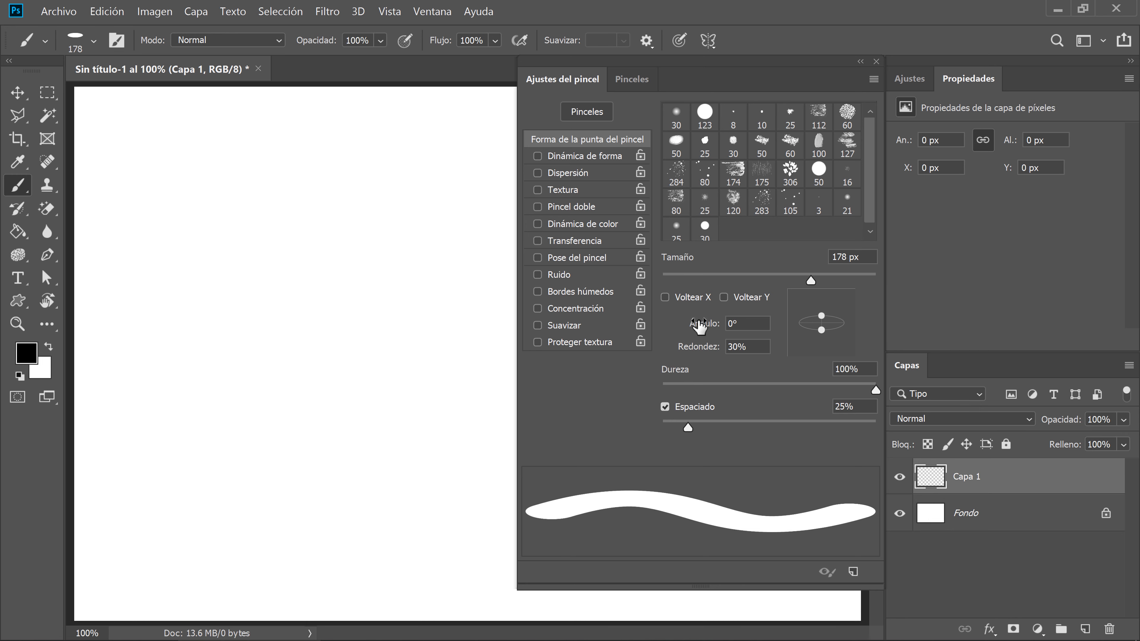
pyautogui.moveTo(821, 331); pyautogui.dragTo(822, 346)
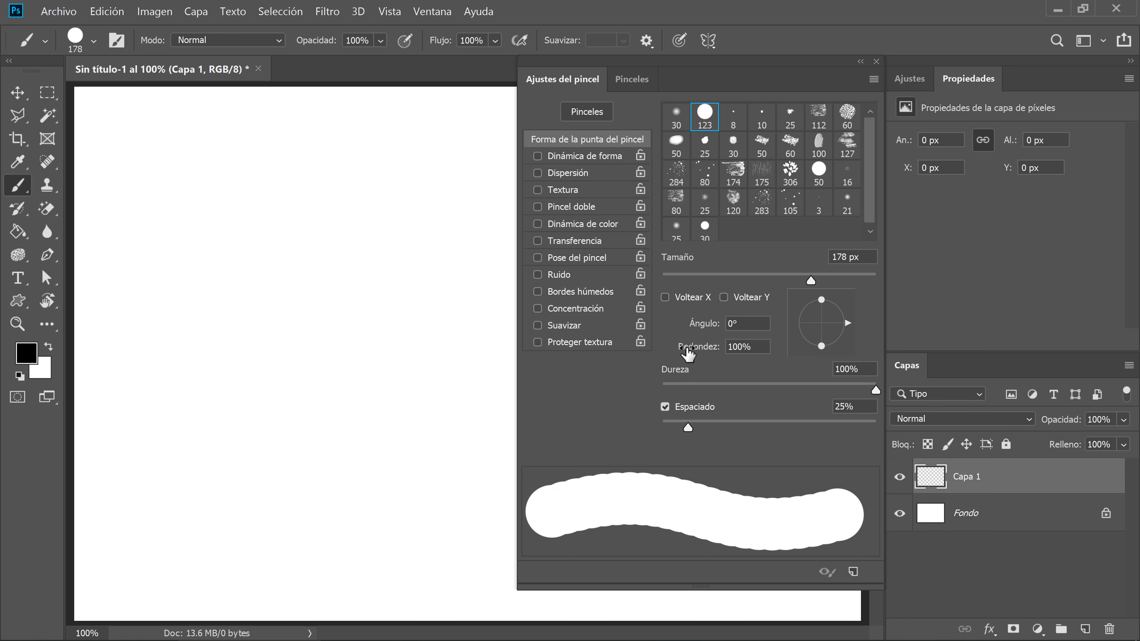
# - Set the brush roundness to 46%, stamp one elliptical test dab on the layer, and undo the dab
pyautogui.moveTo(665, 348); pyautogui.dragTo(708, 348)
pyautogui.moveTo(681, 357); pyautogui.dragTo(683, 357)
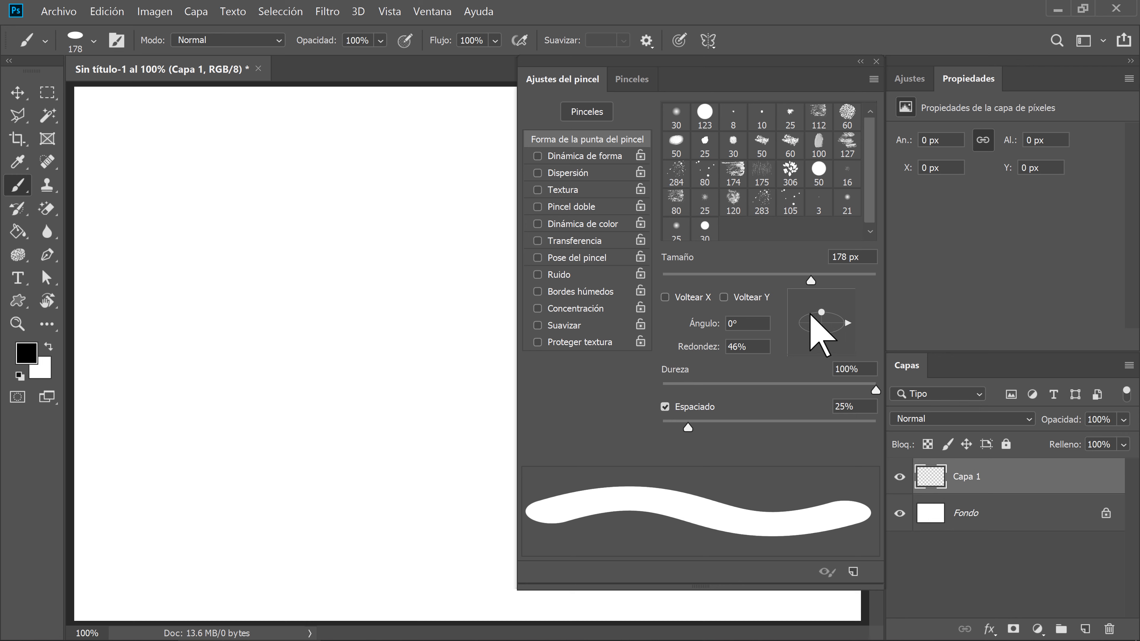
pyautogui.click(329, 259)
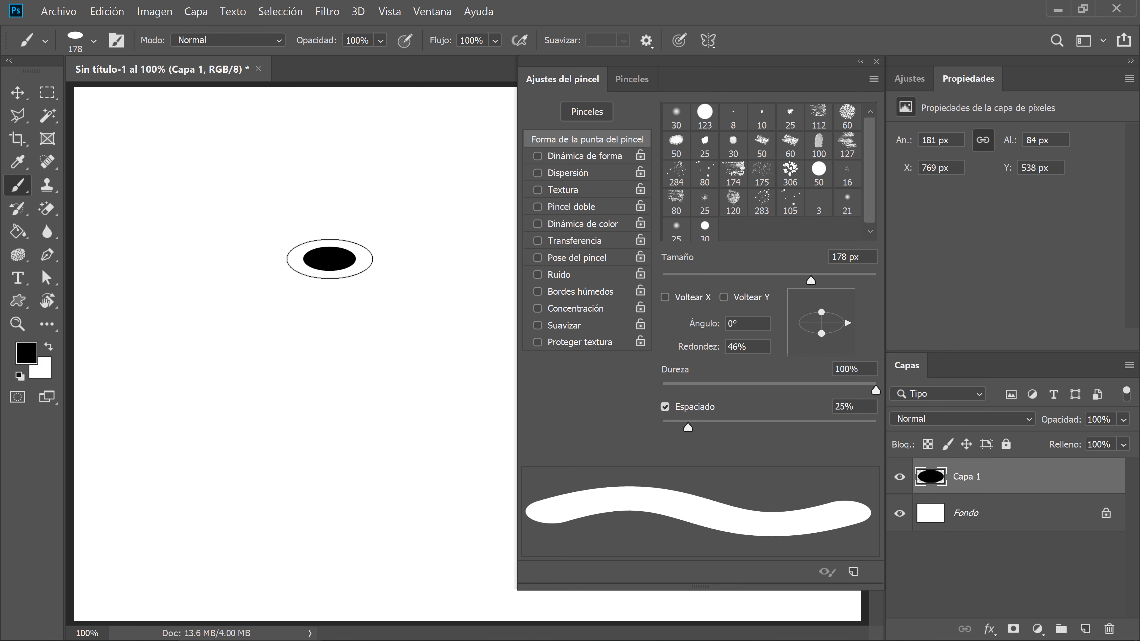
pyautogui.hotkey('ctrl', 'z')
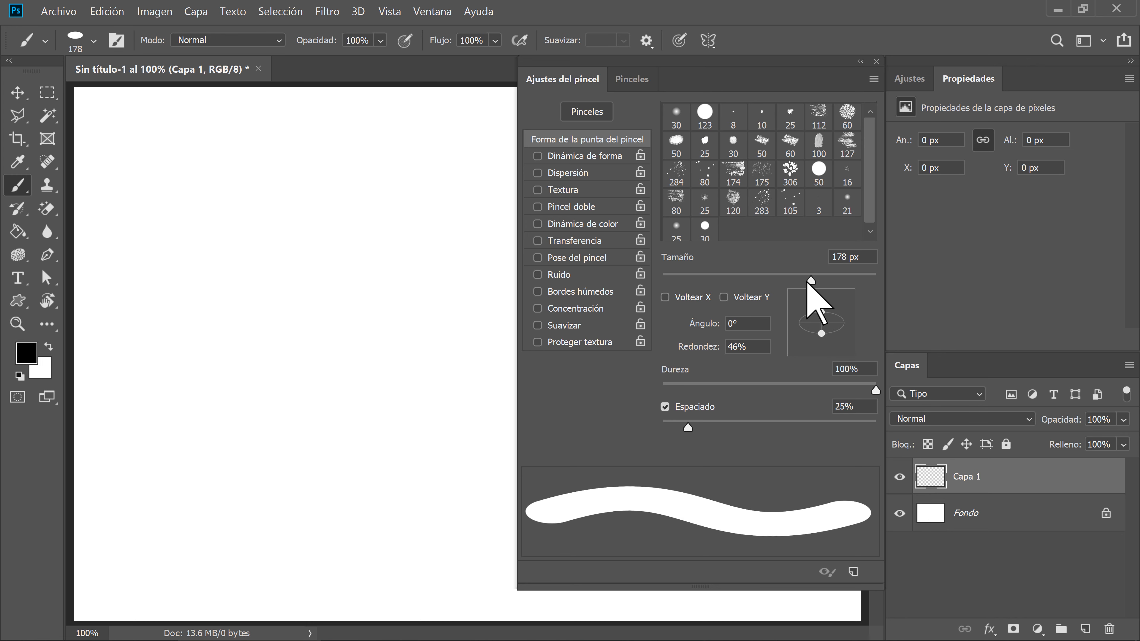
# - Set the brush size to 408 px, stamp one large elliptical test dab, and undo the dab
pyautogui.moveTo(813, 282); pyautogui.dragTo(844, 282)
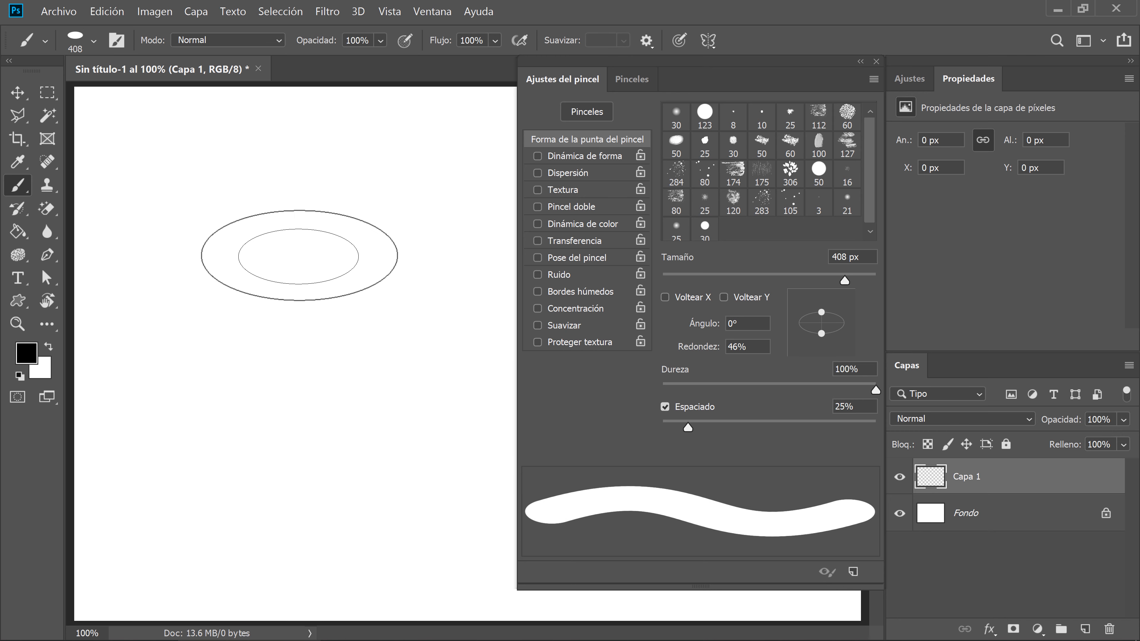
pyautogui.click(297, 247)
pyautogui.hotkey('ctrl', 'z')
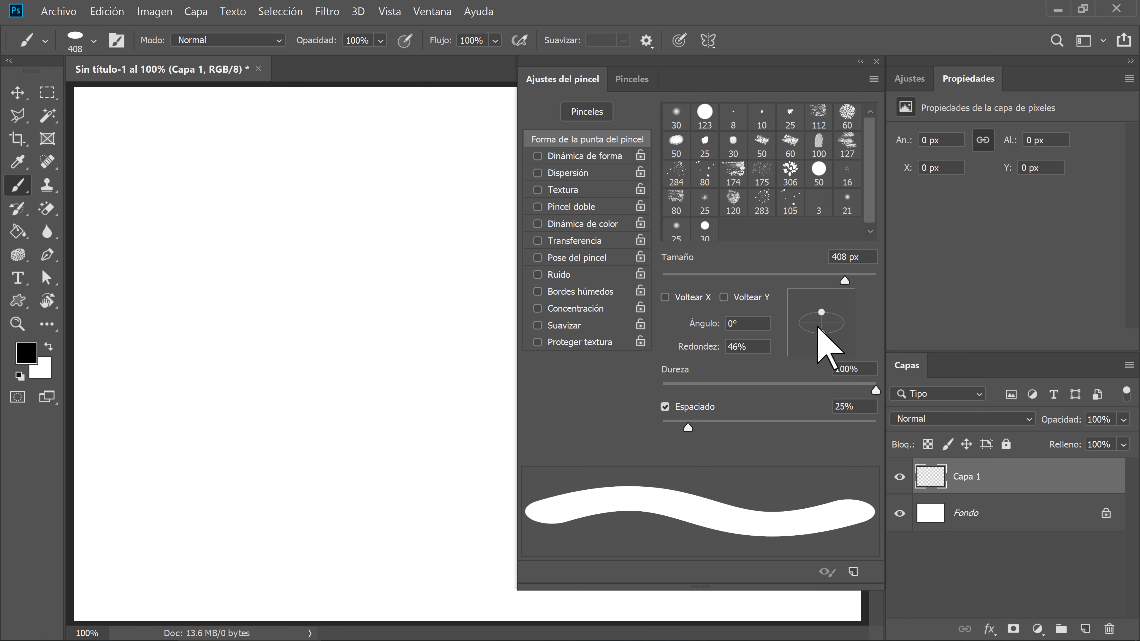
# - Set the brush roundness to 28% and stamp elliptical test dabs at angles of 60°, -2° and 156° on Capa 1
pyautogui.moveTo(821, 333); pyautogui.dragTo(821, 329)
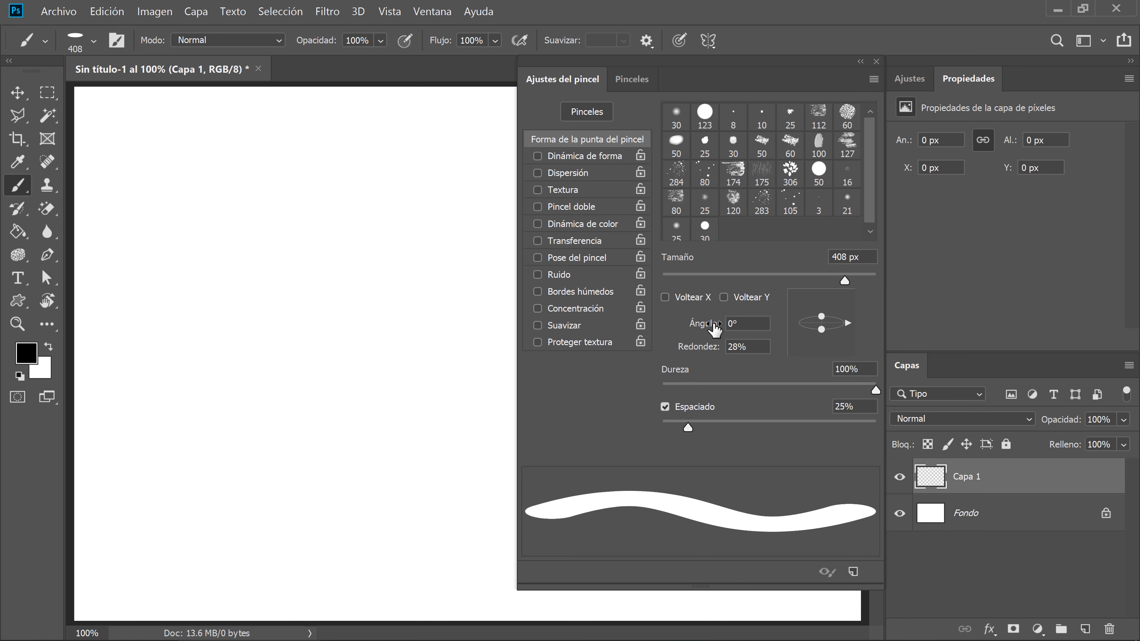
pyautogui.write('60')
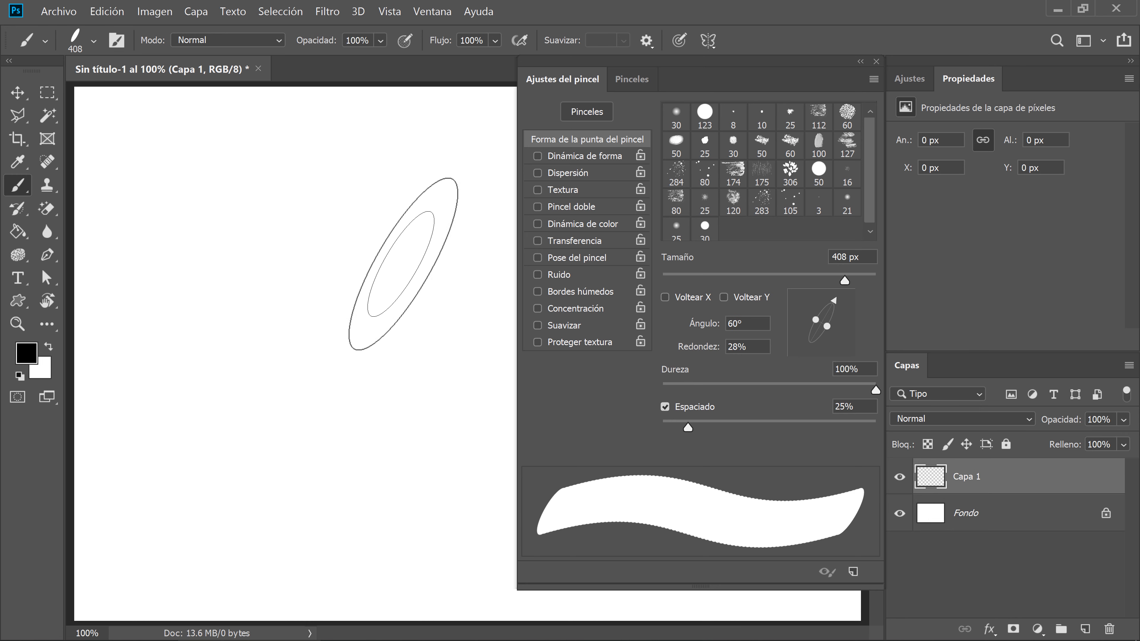
pyautogui.click(402, 261)
pyautogui.moveTo(700, 331); pyautogui.dragTo(650, 333)
pyautogui.click(257, 203)
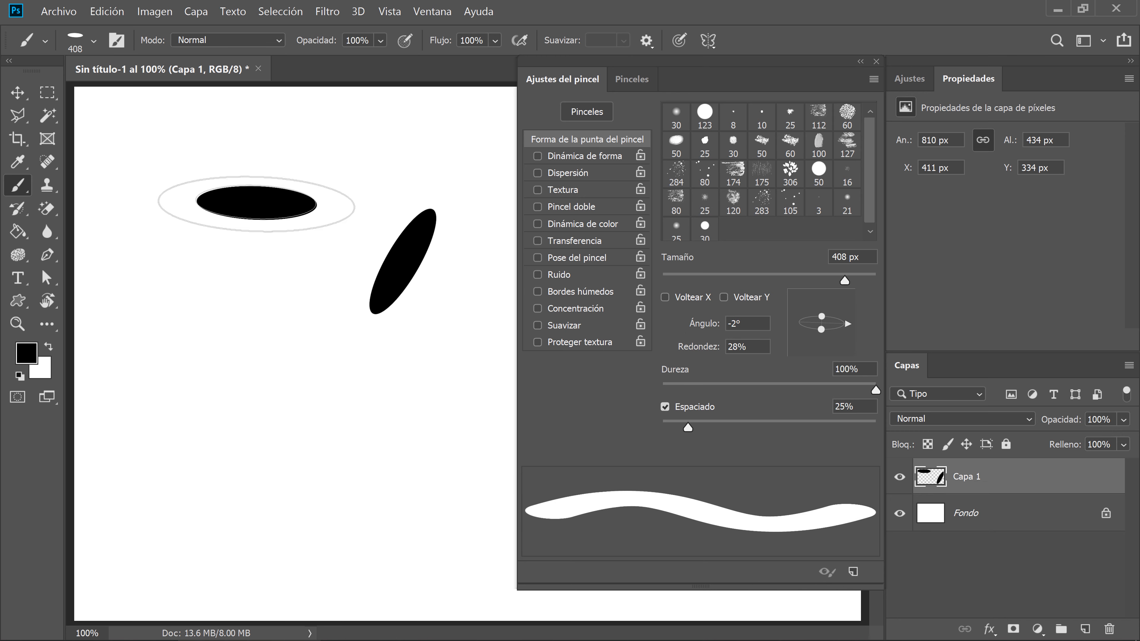
pyautogui.moveTo(729, 327); pyautogui.dragTo(842, 326)
pyautogui.click(245, 333)
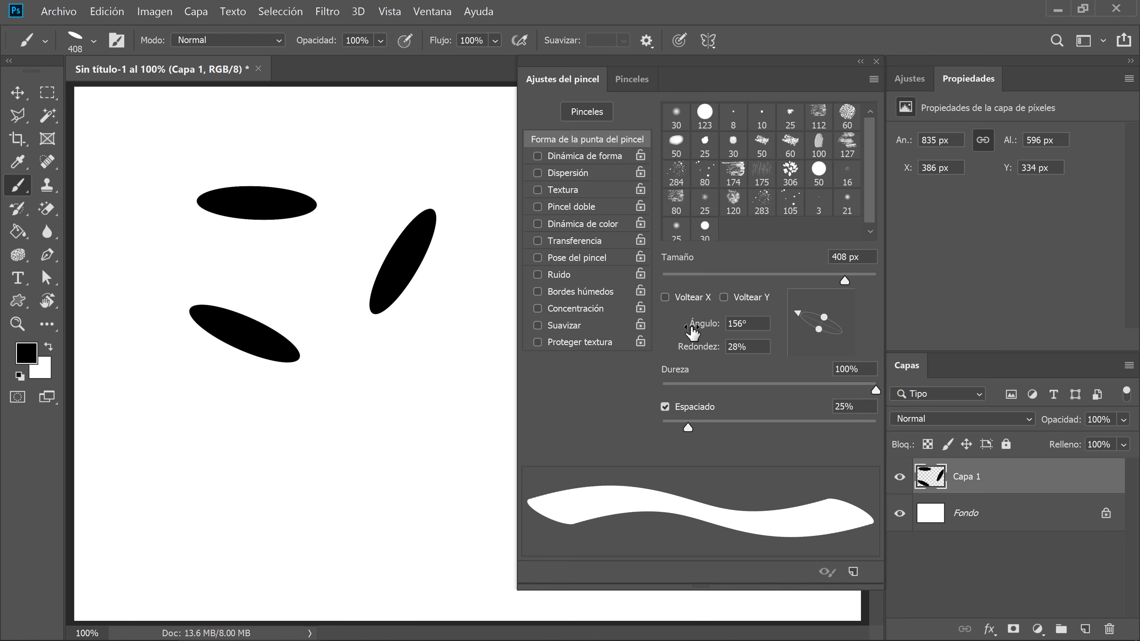
# - Reset the brush angle to 0° and the roundness to 100%, and reduce the brush size to 178 px
pyautogui.moveTo(674, 331); pyautogui.dragTo(603, 334)
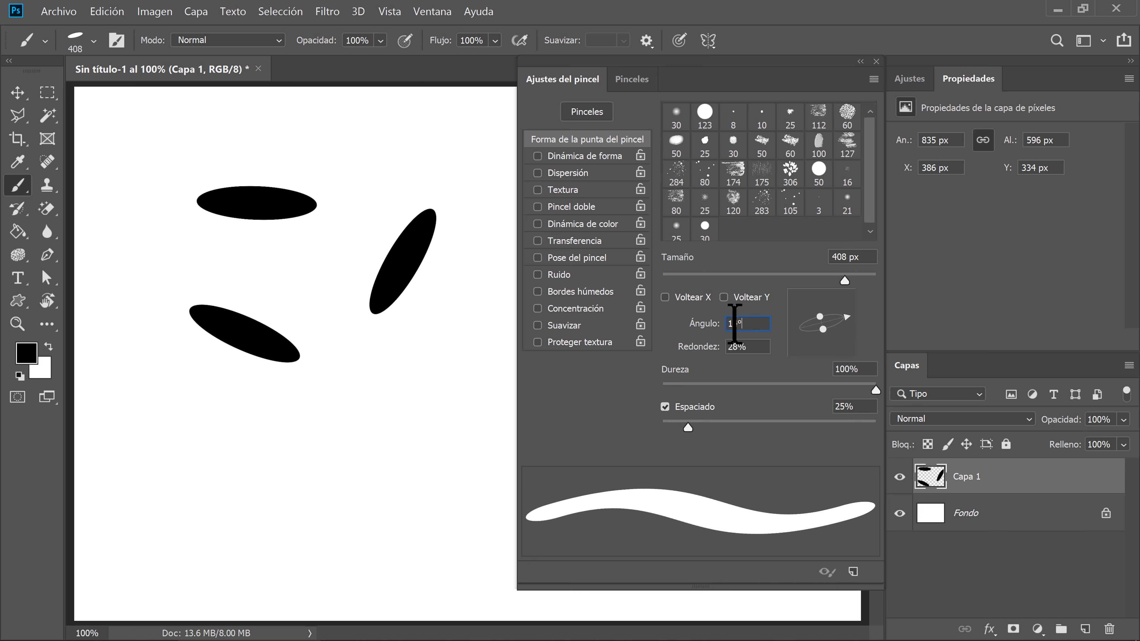
pyautogui.write('0')
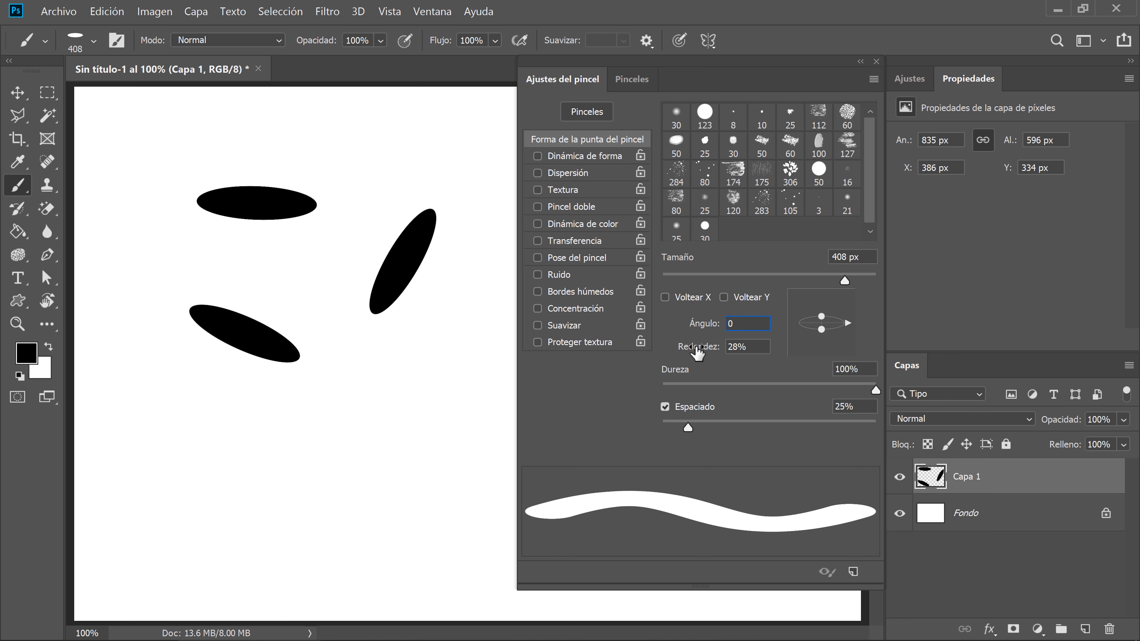
pyautogui.moveTo(697, 353); pyautogui.dragTo(812, 354)
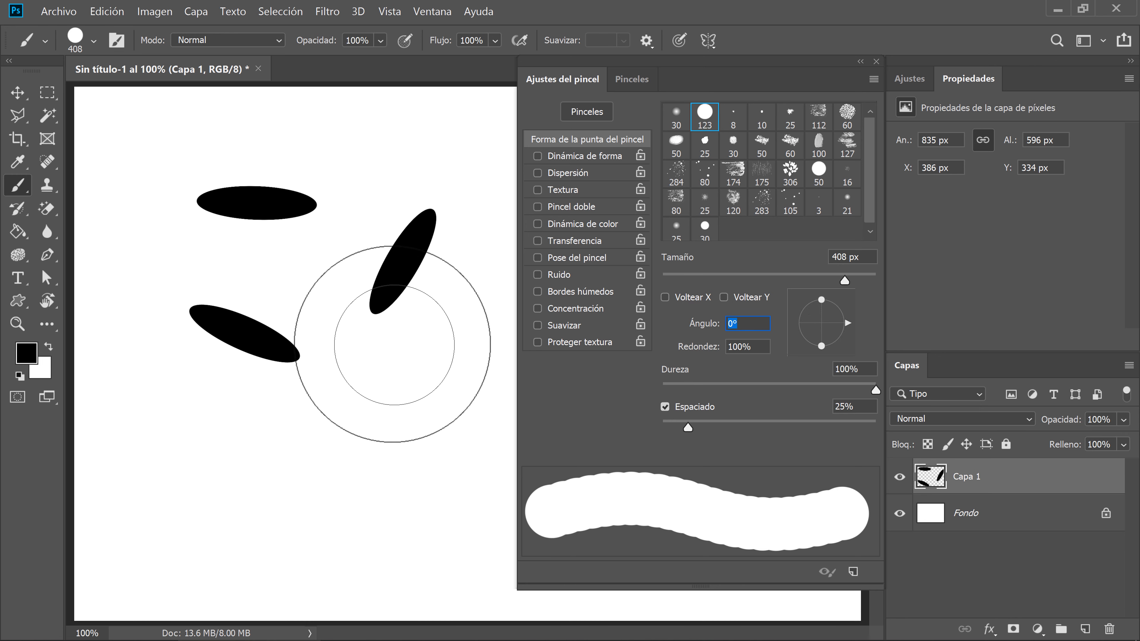
pyautogui.moveTo(382, 325); pyautogui.dragTo(327, 325)
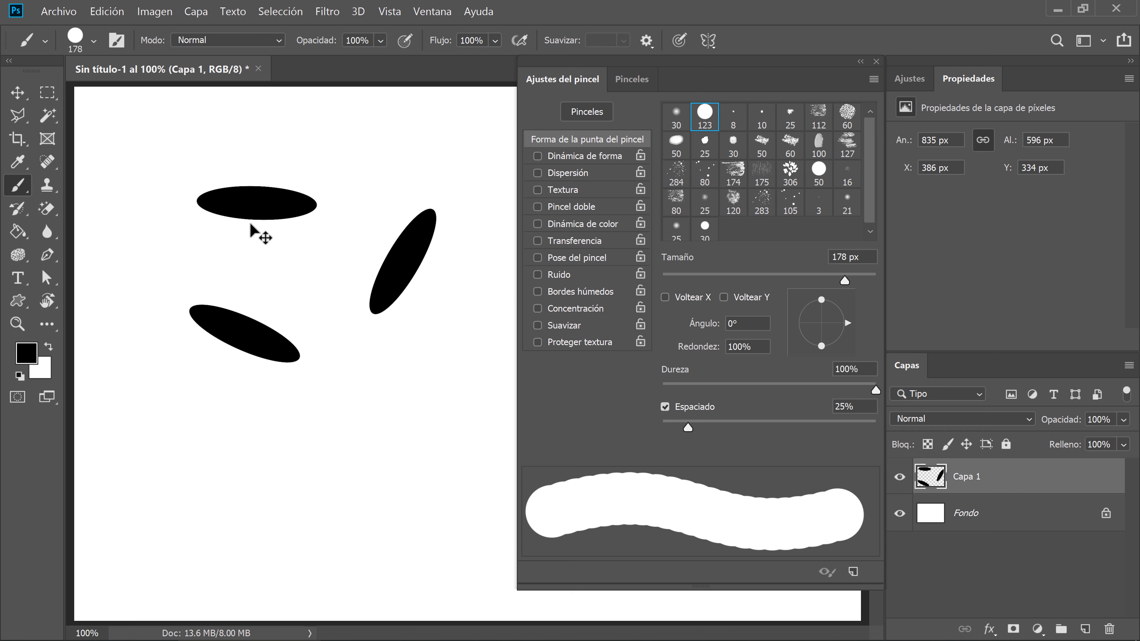
# - Delete the layer with the test dabs, create a new empty layer in its place, and reactivate the Brush tool
pyautogui.click(18, 92)
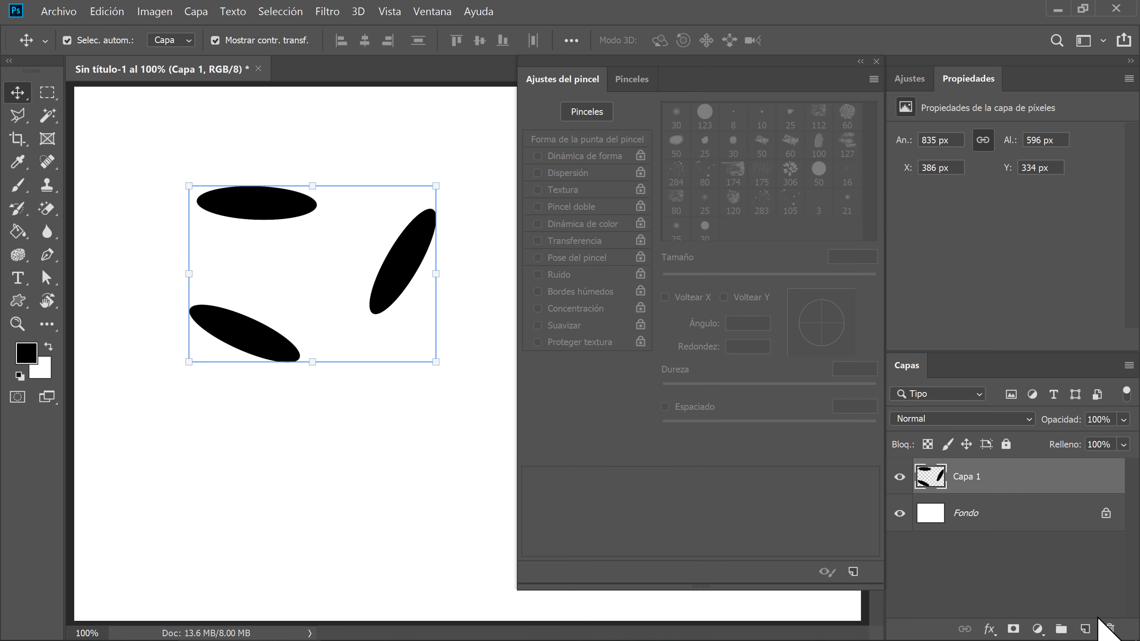
pyautogui.click(1108, 629)
pyautogui.click(1064, 629)
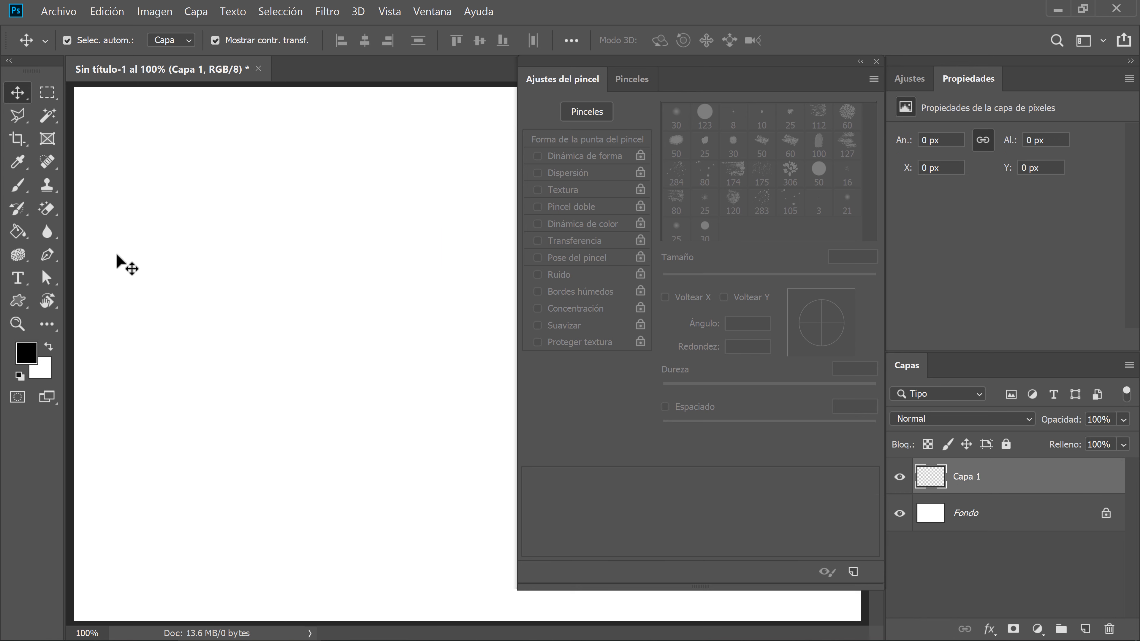
pyautogui.click(18, 185)
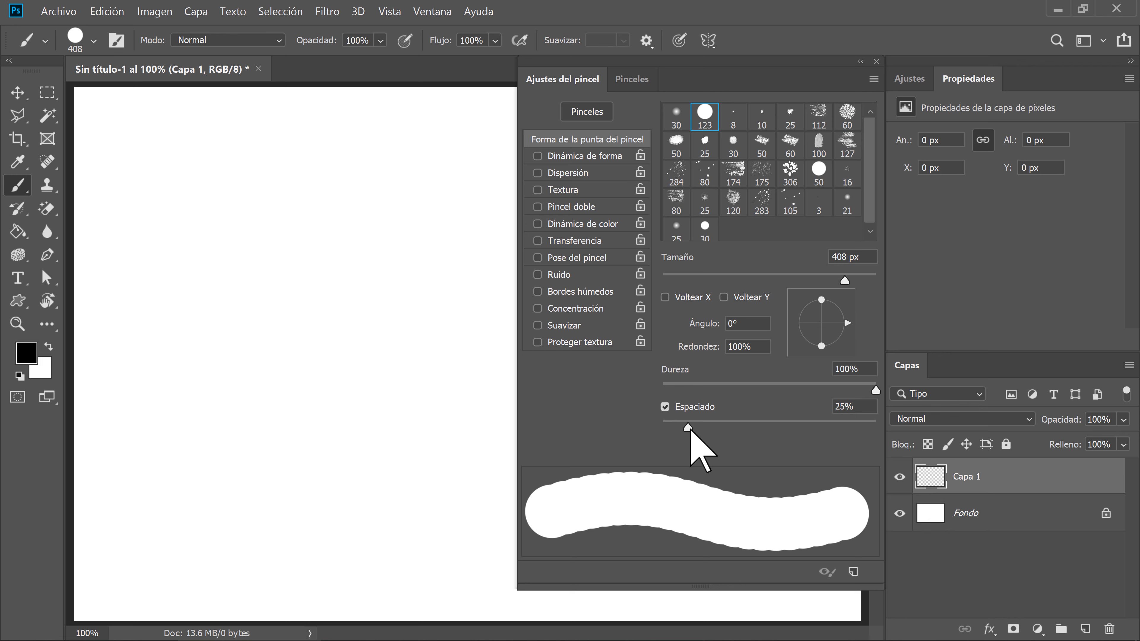
# - Try a brush spacing of 208% with one test stroke at 408 px and another at 150 px, undoing both strokes
pyautogui.moveTo(687, 427)
pyautogui.mouseDown()
pyautogui.moveTo(684, 436)
pyautogui.moveTo(858, 421)
pyautogui.moveTo(823, 424)
pyautogui.mouseUp()
pyautogui.moveTo(418, 181)
pyautogui.mouseDown()
pyautogui.moveTo(295, 182)
pyautogui.moveTo(231, 287)
pyautogui.moveTo(345, 354)
pyautogui.moveTo(351, 446)
pyautogui.moveTo(168, 498)
pyautogui.mouseUp()
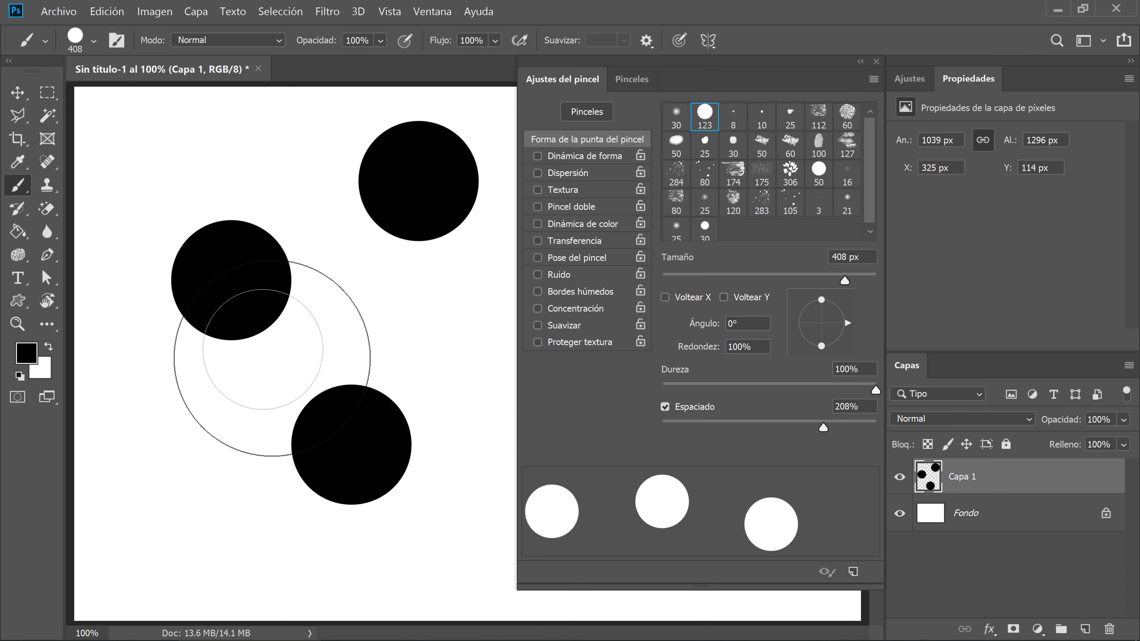
pyautogui.hotkey('ctrl', 'z')
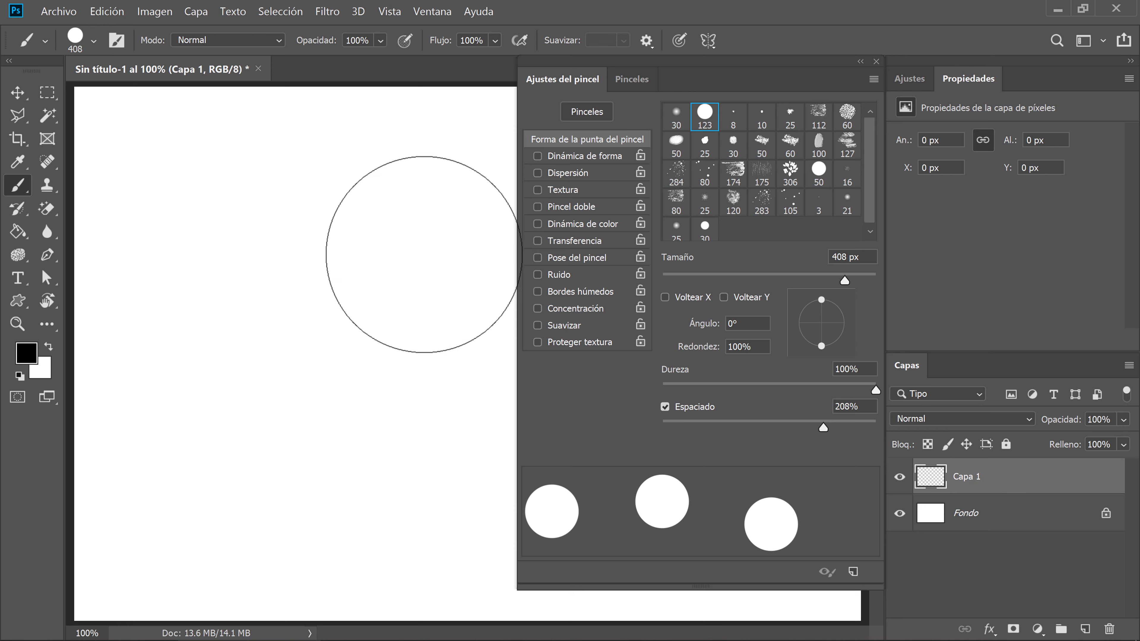
pyautogui.click(792, 275)
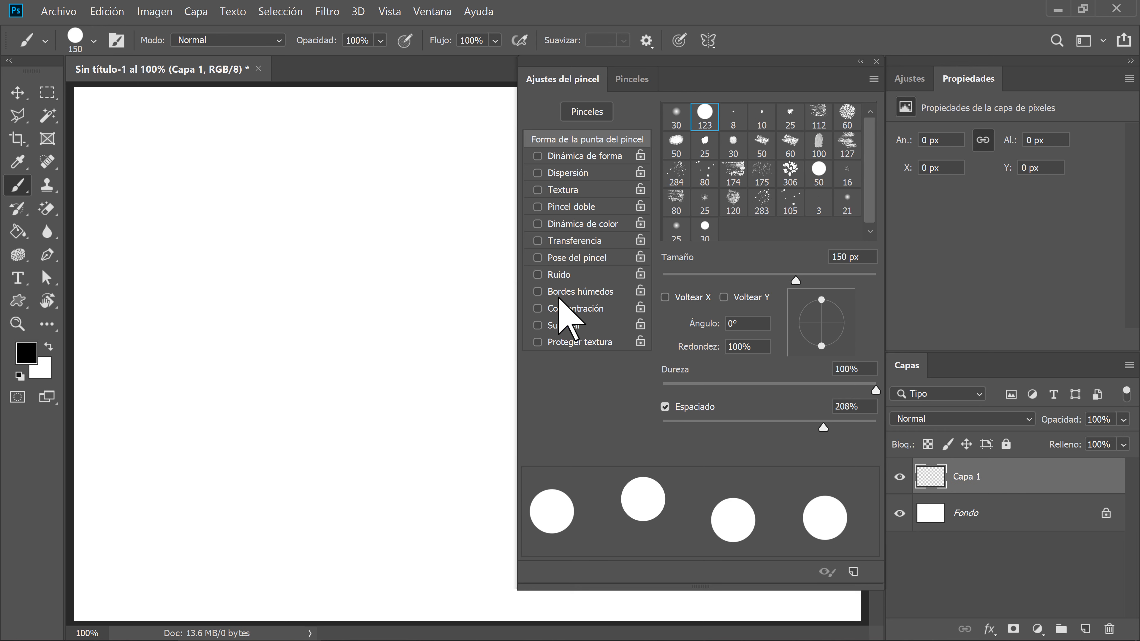
pyautogui.moveTo(457, 142)
pyautogui.mouseDown()
pyautogui.moveTo(226, 181)
pyautogui.moveTo(194, 304)
pyautogui.moveTo(425, 332)
pyautogui.moveTo(436, 451)
pyautogui.moveTo(208, 484)
pyautogui.mouseUp()
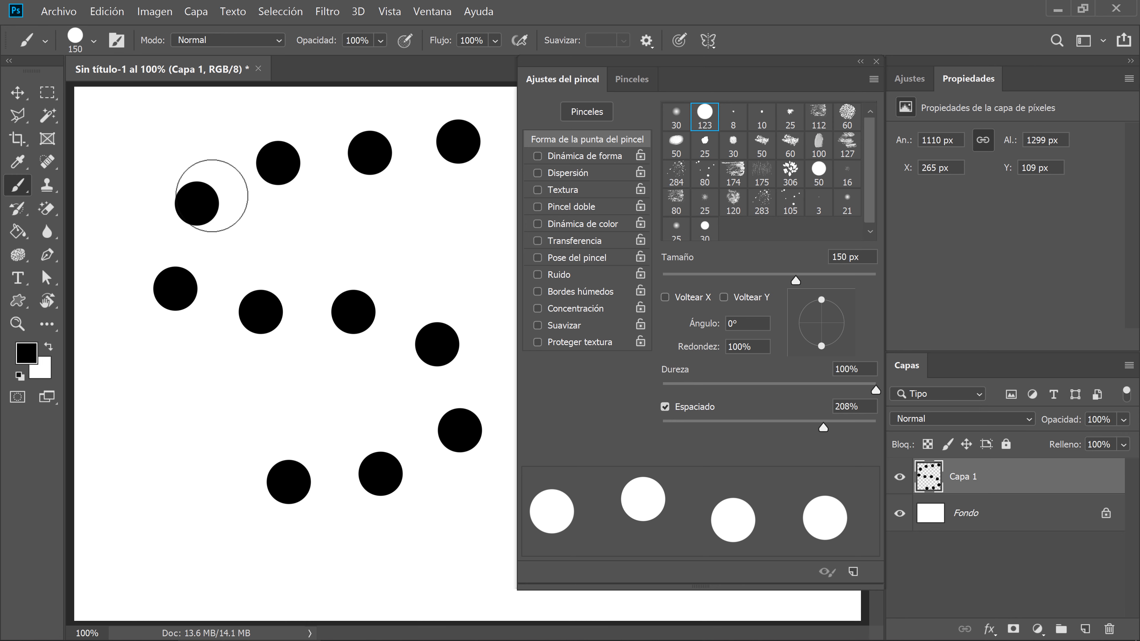
pyautogui.hotkey('ctrl', 'z')
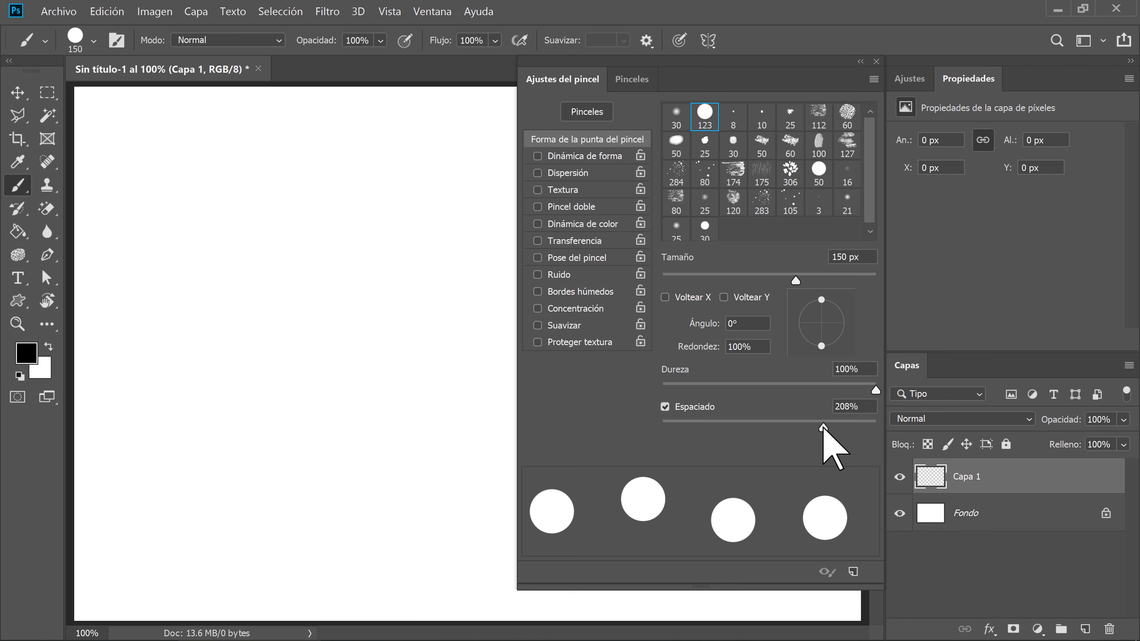
# - Try brush spacings of 117% and 1% with an S-shaped test stroke for each, undoing both strokes
pyautogui.moveTo(823, 427); pyautogui.dragTo(778, 427)
pyautogui.moveTo(465, 158)
pyautogui.mouseDown()
pyautogui.moveTo(307, 165)
pyautogui.moveTo(229, 294)
pyautogui.moveTo(431, 282)
pyautogui.moveTo(463, 419)
pyautogui.moveTo(273, 404)
pyautogui.moveTo(157, 418)
pyautogui.moveTo(176, 507)
pyautogui.moveTo(395, 529)
pyautogui.mouseUp()
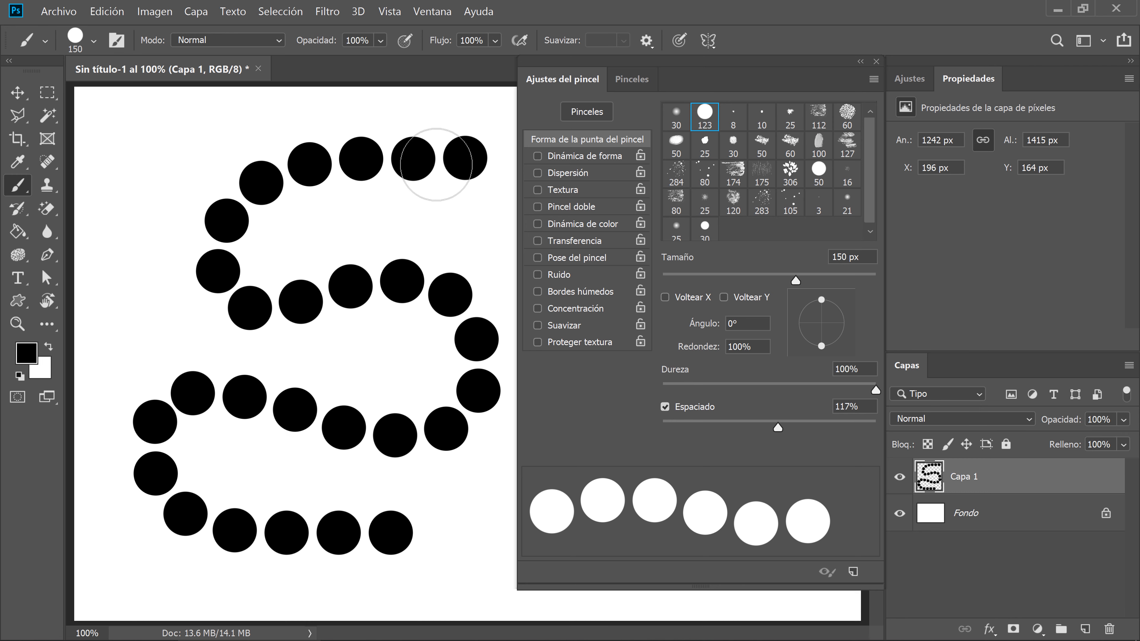
pyautogui.hotkey('ctrl', 'z')
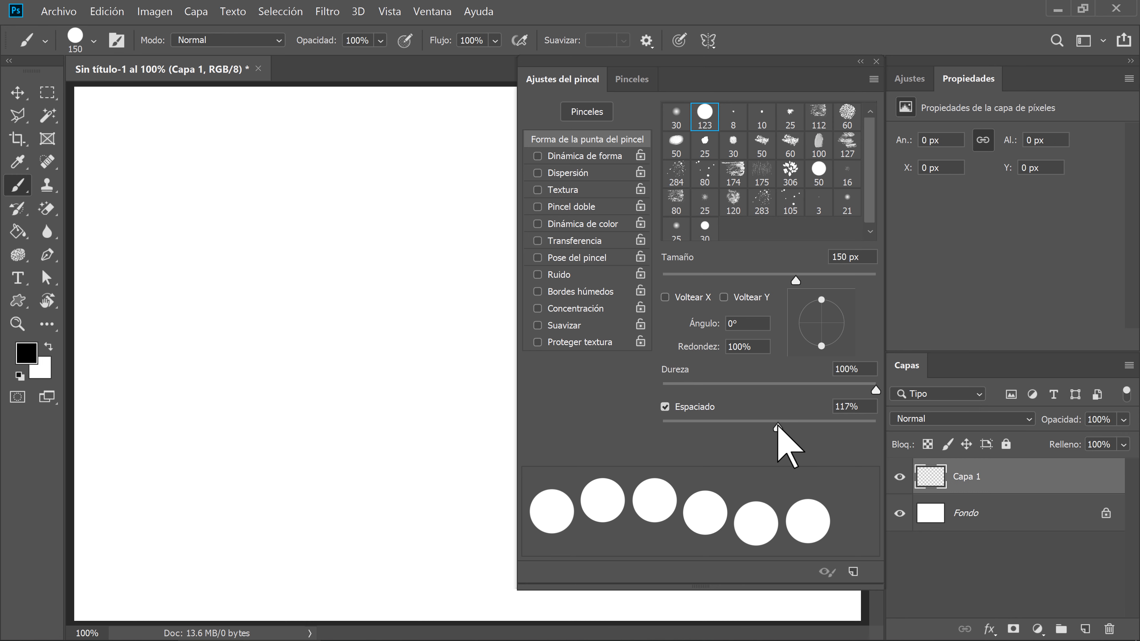
pyautogui.moveTo(780, 428)
pyautogui.mouseDown()
pyautogui.moveTo(837, 429)
pyautogui.moveTo(692, 429)
pyautogui.moveTo(656, 446)
pyautogui.mouseUp()
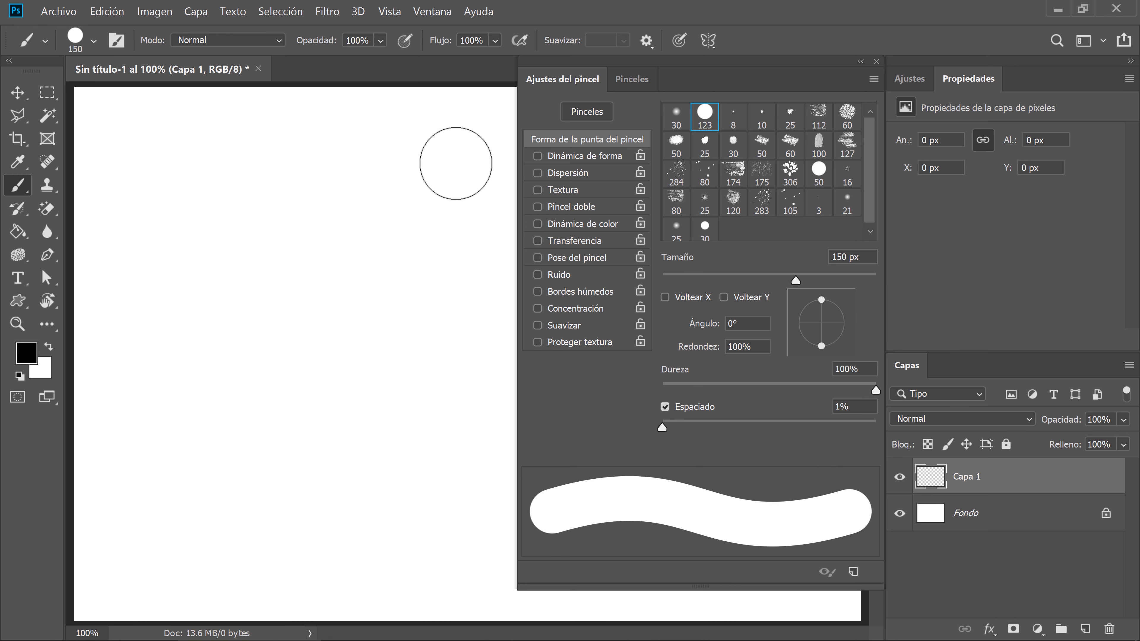
pyautogui.moveTo(453, 163)
pyautogui.mouseDown()
pyautogui.moveTo(391, 162)
pyautogui.moveTo(249, 220)
pyautogui.moveTo(266, 328)
pyautogui.moveTo(441, 359)
pyautogui.moveTo(439, 476)
pyautogui.moveTo(249, 457)
pyautogui.mouseUp()
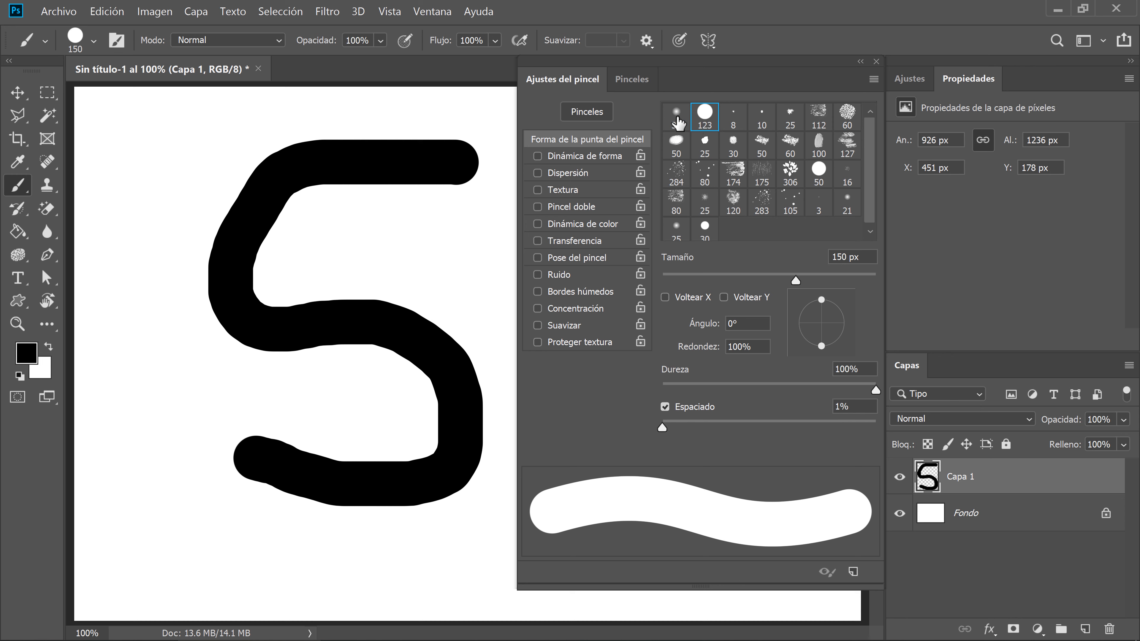
pyautogui.hotkey('ctrl', 'z')
# - Try the textured 112 px and 60 px brush tips with one test stroke each, undoing both strokes
pyautogui.click(818, 115)
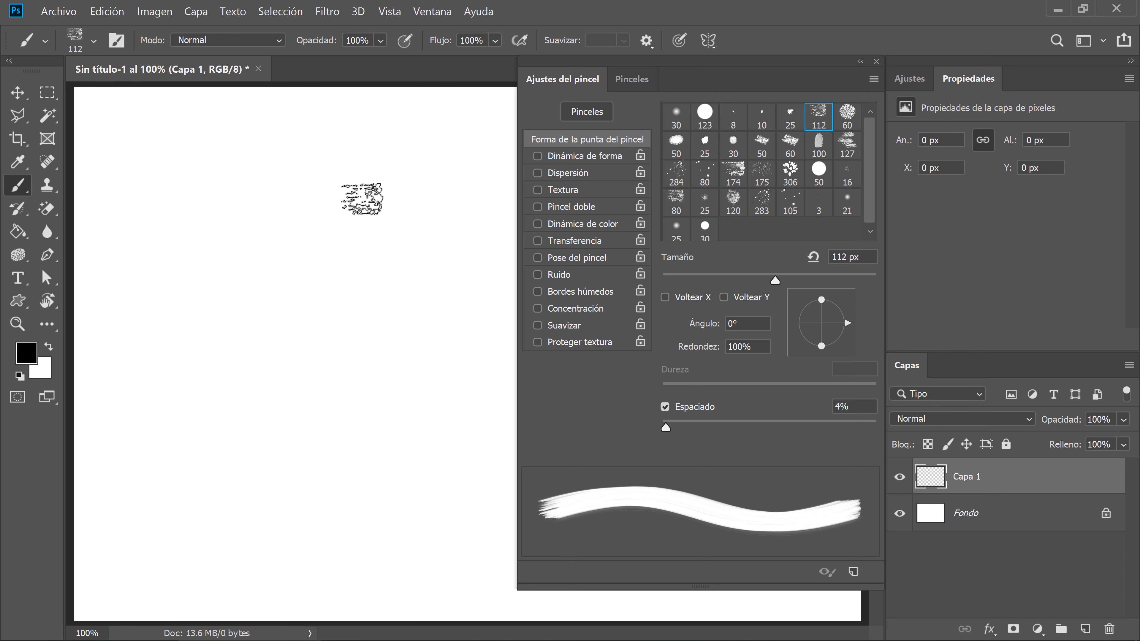
pyautogui.moveTo(387, 156)
pyautogui.mouseDown()
pyautogui.moveTo(306, 165)
pyautogui.moveTo(219, 245)
pyautogui.moveTo(260, 274)
pyautogui.moveTo(359, 272)
pyautogui.moveTo(390, 327)
pyautogui.moveTo(393, 362)
pyautogui.moveTo(304, 366)
pyautogui.moveTo(167, 400)
pyautogui.moveTo(176, 475)
pyautogui.moveTo(463, 507)
pyautogui.moveTo(314, 574)
pyautogui.mouseUp()
pyautogui.hotkey('ctrl', 'z')
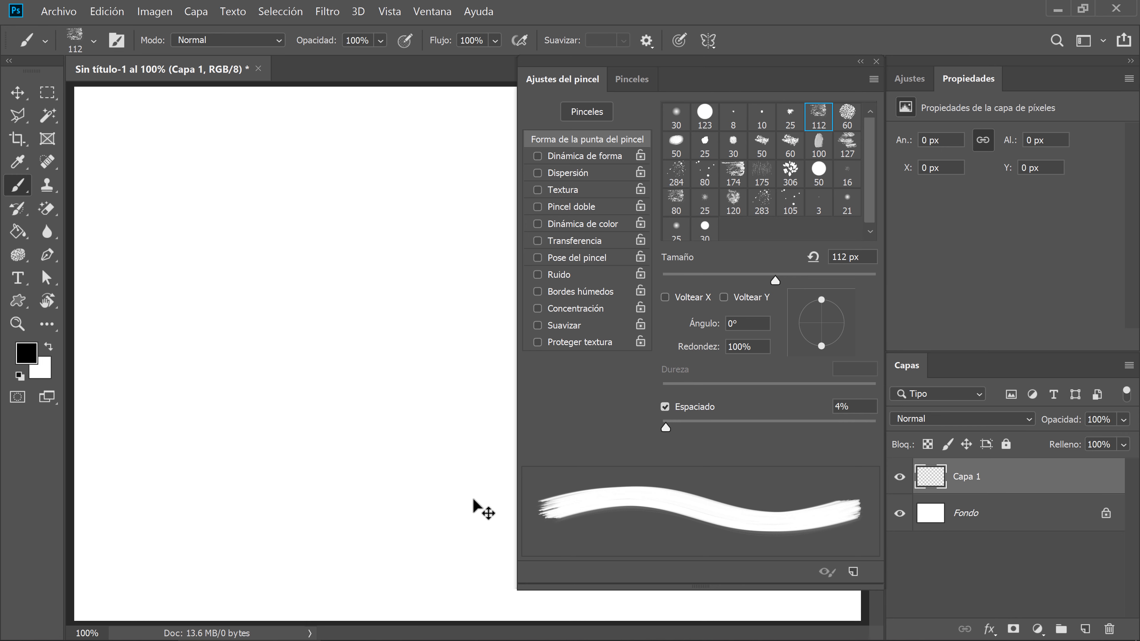
pyautogui.click(844, 120)
pyautogui.moveTo(455, 160)
pyautogui.mouseDown()
pyautogui.moveTo(373, 151)
pyautogui.moveTo(240, 293)
pyautogui.moveTo(407, 339)
pyautogui.moveTo(219, 468)
pyautogui.mouseUp()
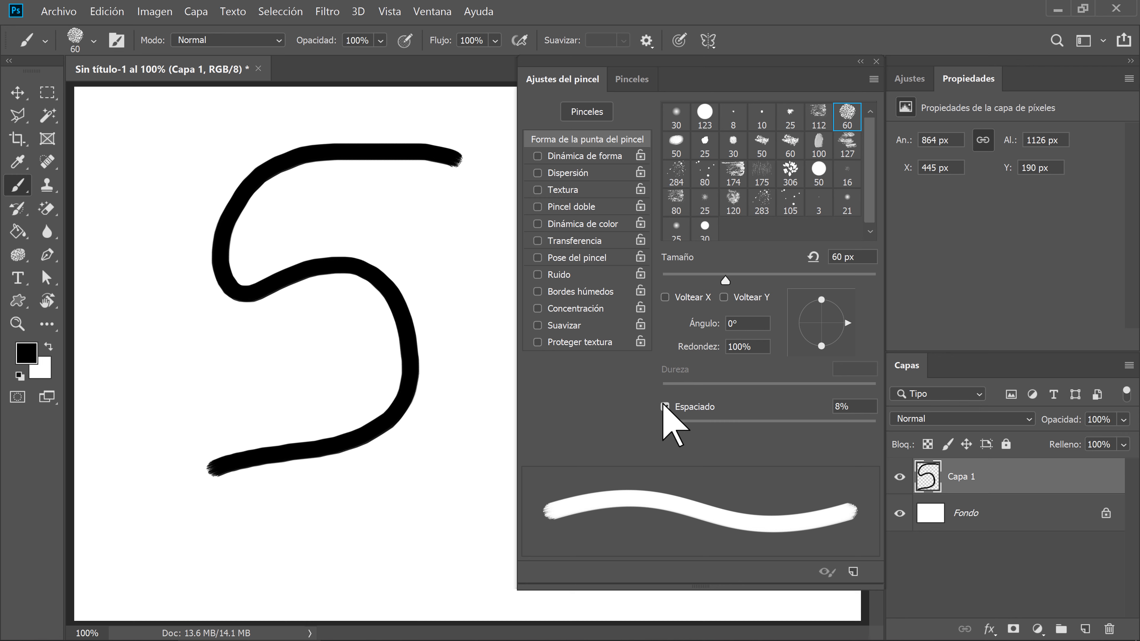
pyautogui.hotkey('ctrl', 'z')
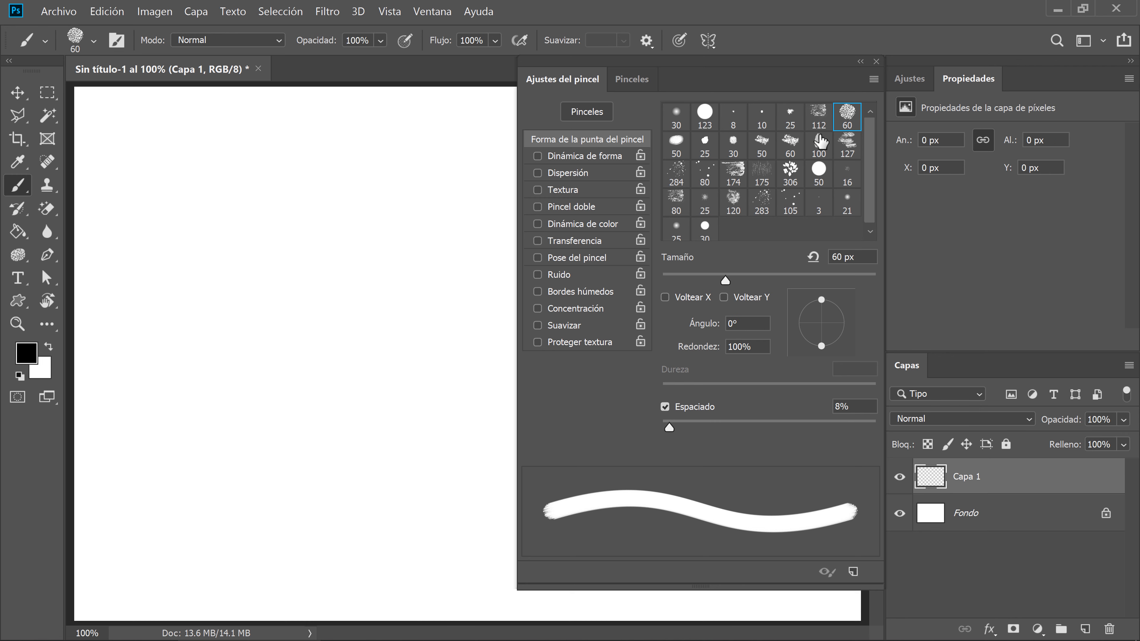
# - Try the textured 127 px tip and the hard round 123 px tip with one test stroke each, undoing both strokes
pyautogui.click(836, 150)
pyautogui.moveTo(409, 142)
pyautogui.mouseDown()
pyautogui.moveTo(254, 218)
pyautogui.moveTo(389, 298)
pyautogui.moveTo(360, 453)
pyautogui.moveTo(199, 458)
pyautogui.mouseUp()
pyautogui.hotkey('ctrl', 'z')
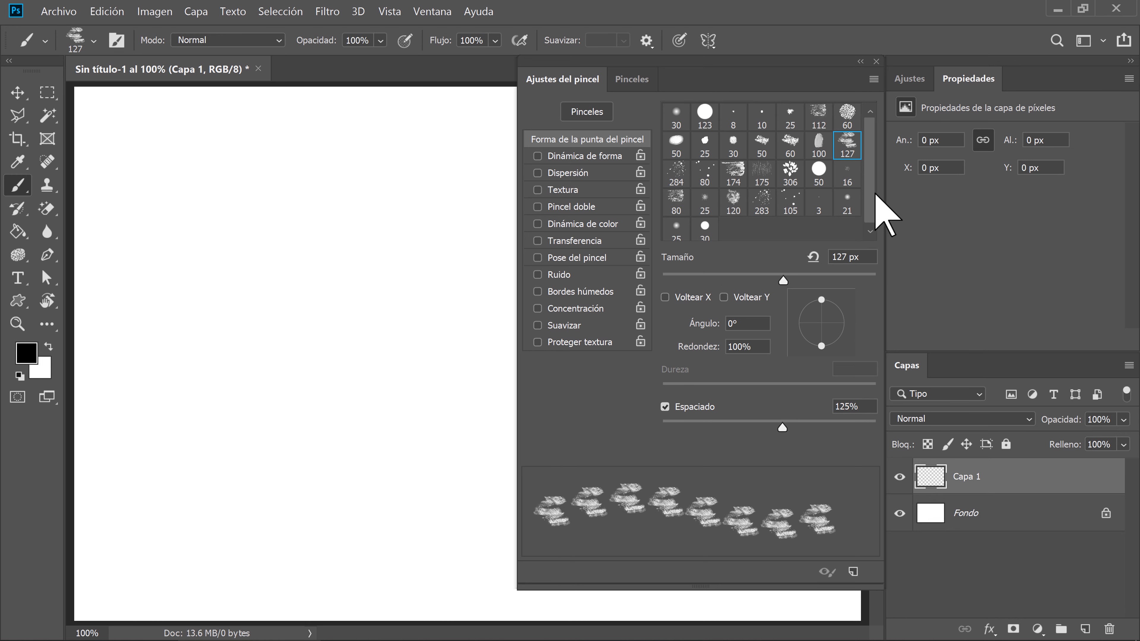
pyautogui.click(711, 119)
pyautogui.moveTo(434, 148)
pyautogui.mouseDown()
pyautogui.moveTo(355, 163)
pyautogui.moveTo(398, 400)
pyautogui.moveTo(302, 502)
pyautogui.mouseUp()
pyautogui.hotkey('ctrl', 'z')
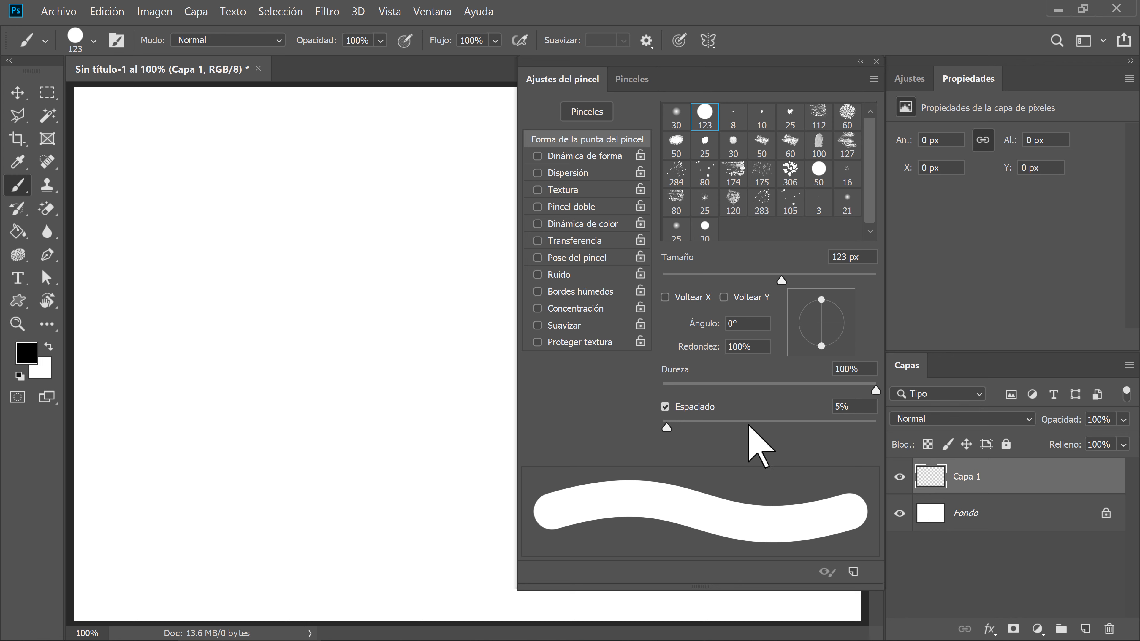
# - Compare the textured 112 px and 60 px tips, paint a test stroke with the 112 px tip, and undo the stroke
pyautogui.click(820, 117)
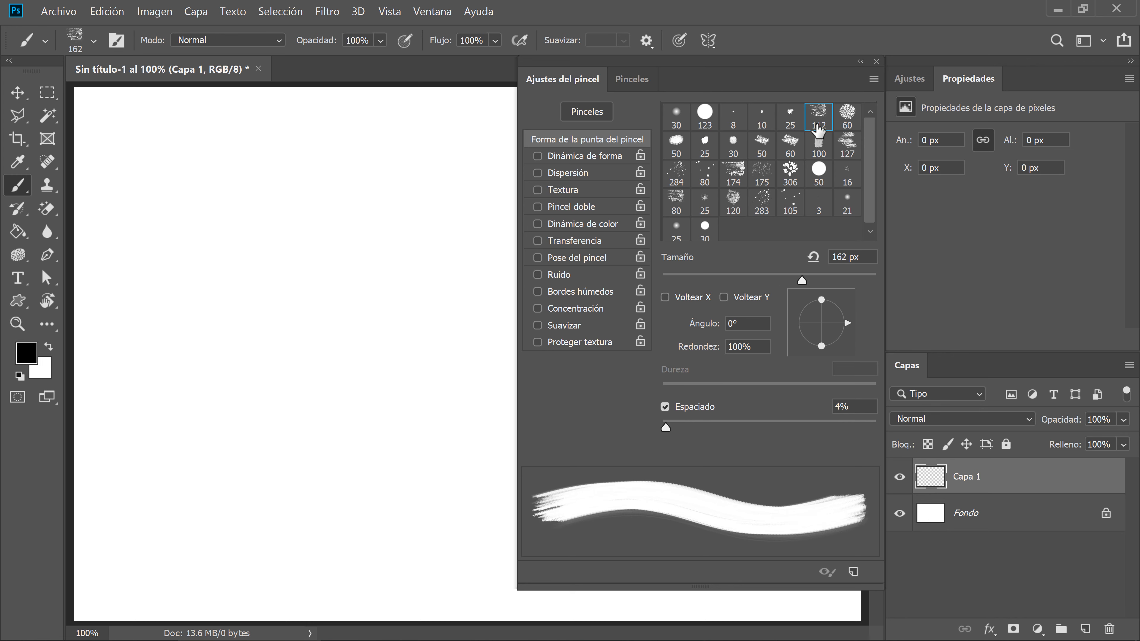
pyautogui.click(846, 117)
pyautogui.click(818, 118)
pyautogui.moveTo(407, 118)
pyautogui.mouseDown()
pyautogui.moveTo(301, 141)
pyautogui.moveTo(284, 250)
pyautogui.moveTo(387, 306)
pyautogui.moveTo(327, 384)
pyautogui.mouseUp()
pyautogui.hotkey('ctrl', 'z')
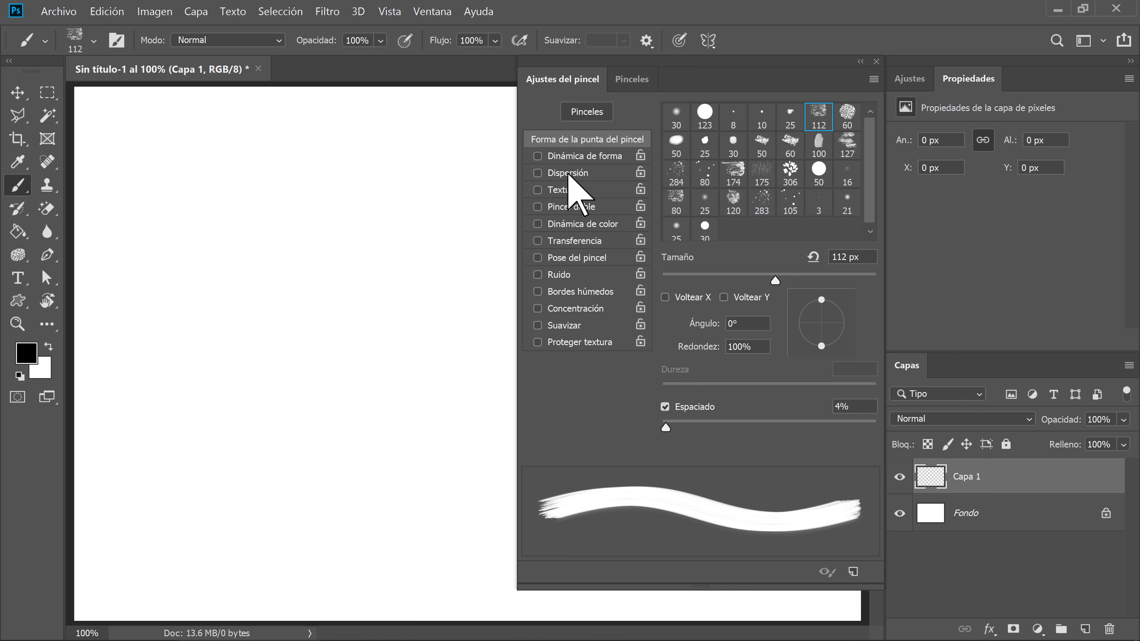
# - Enable the brush's Dinámica de forma and Pose del pincel options
pyautogui.click(569, 157)
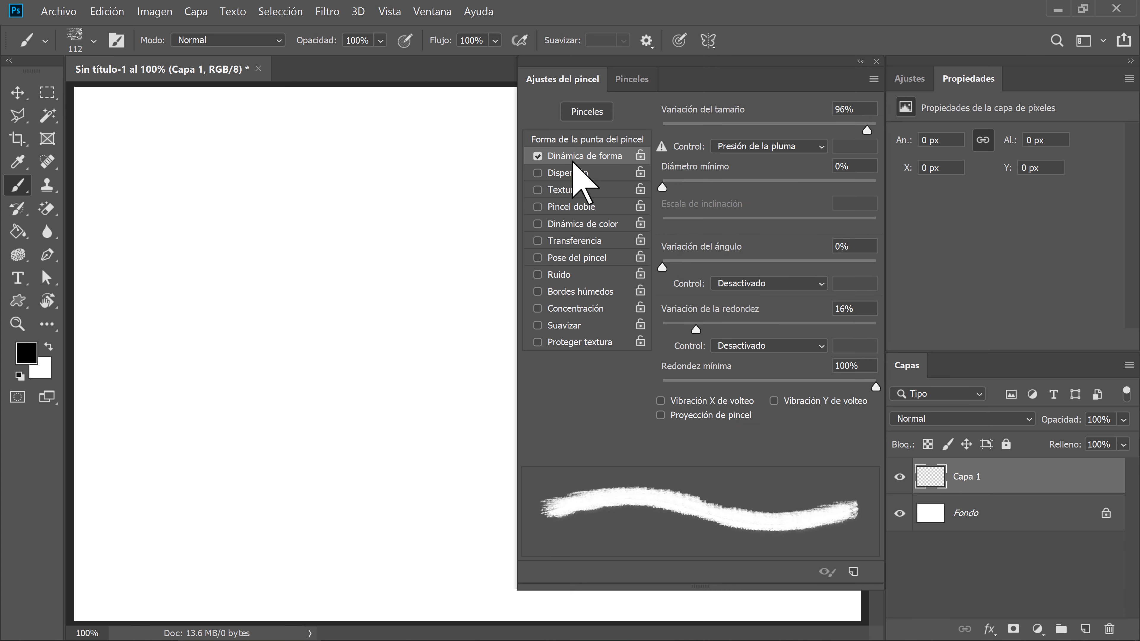
pyautogui.click(571, 257)
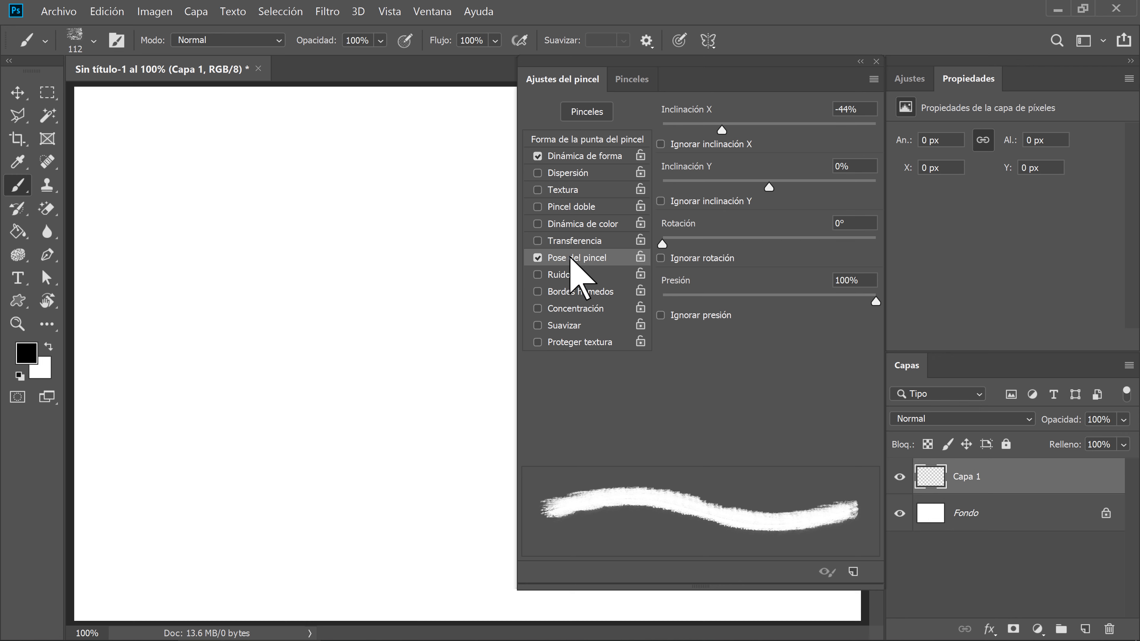
pyautogui.click(557, 275)
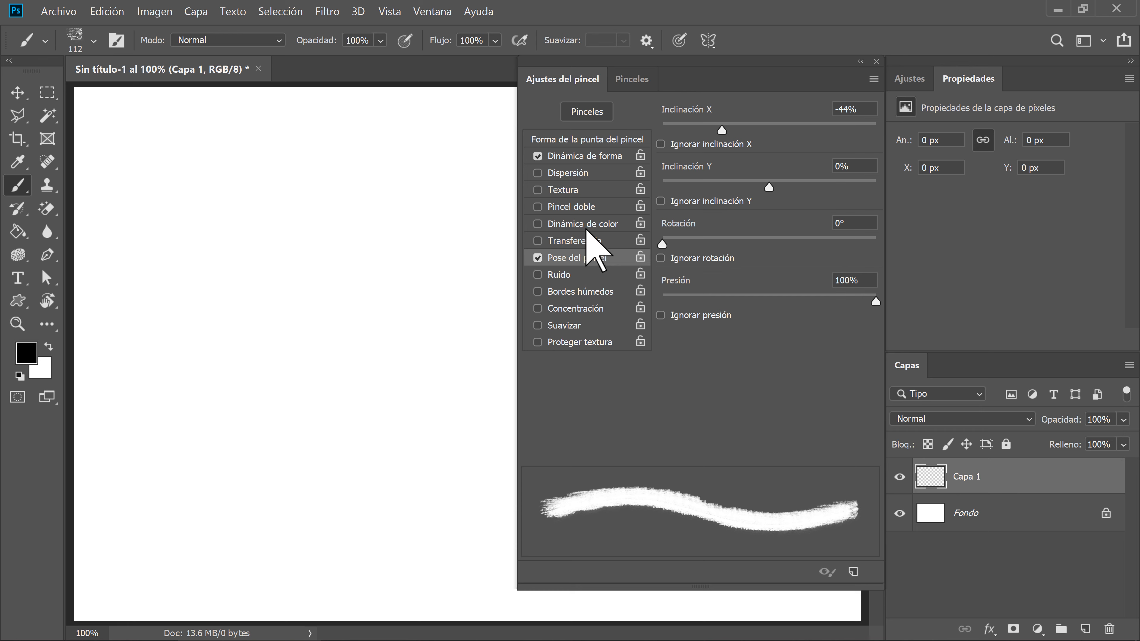
# - Choose the hard round 123 px brush tip and set its spacing to 1%
pyautogui.click(634, 140)
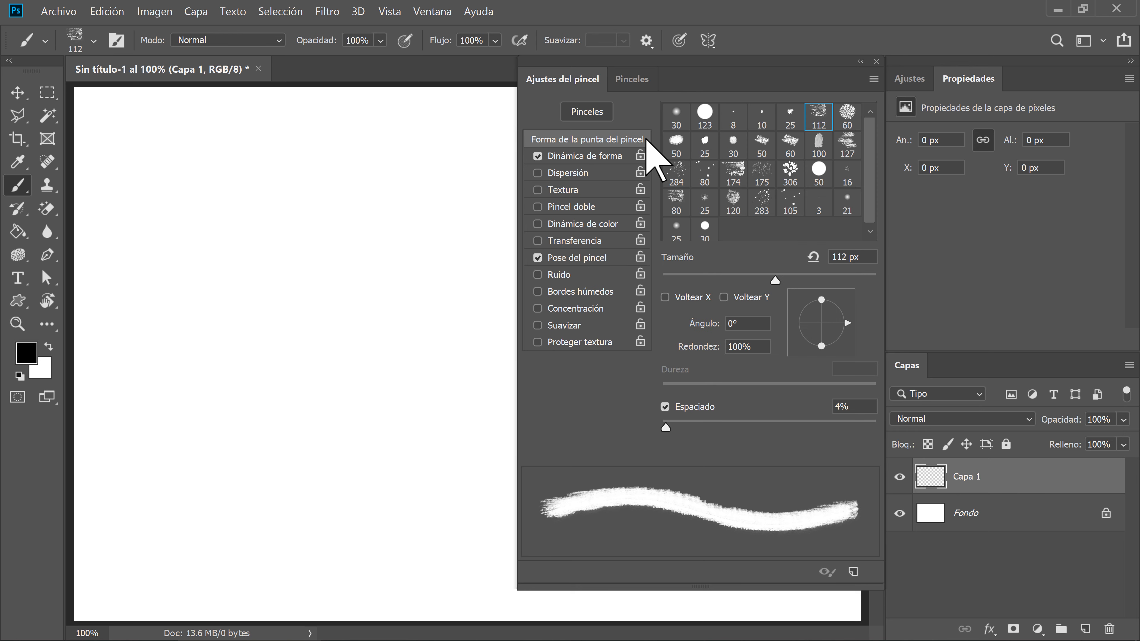
pyautogui.click(706, 116)
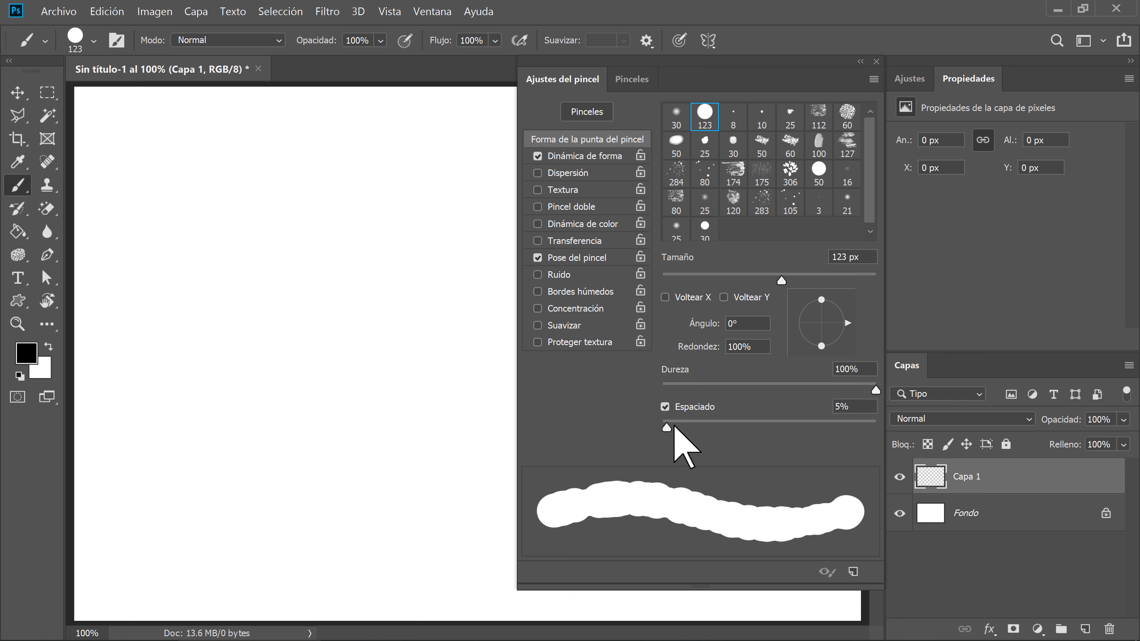
pyautogui.moveTo(669, 426)
pyautogui.mouseDown()
pyautogui.moveTo(655, 425)
pyautogui.moveTo(736, 425)
pyautogui.moveTo(613, 425)
pyautogui.mouseUp()
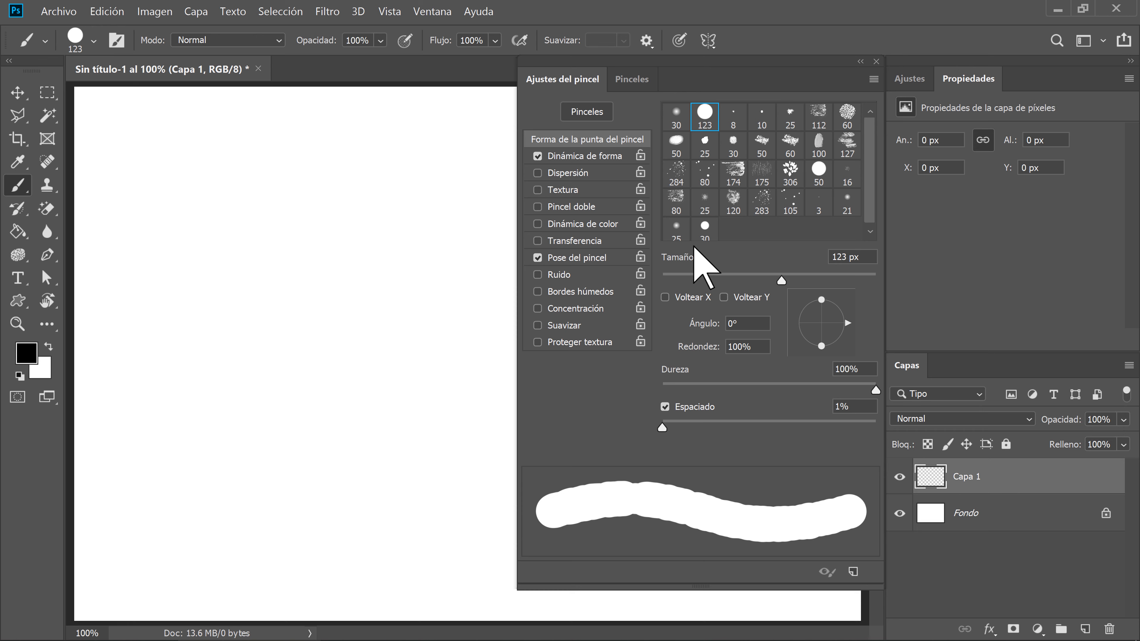
# - Disable Pose del pincel and open the Dinámica de forma settings
pyautogui.click(538, 258)
pyautogui.click(572, 156)
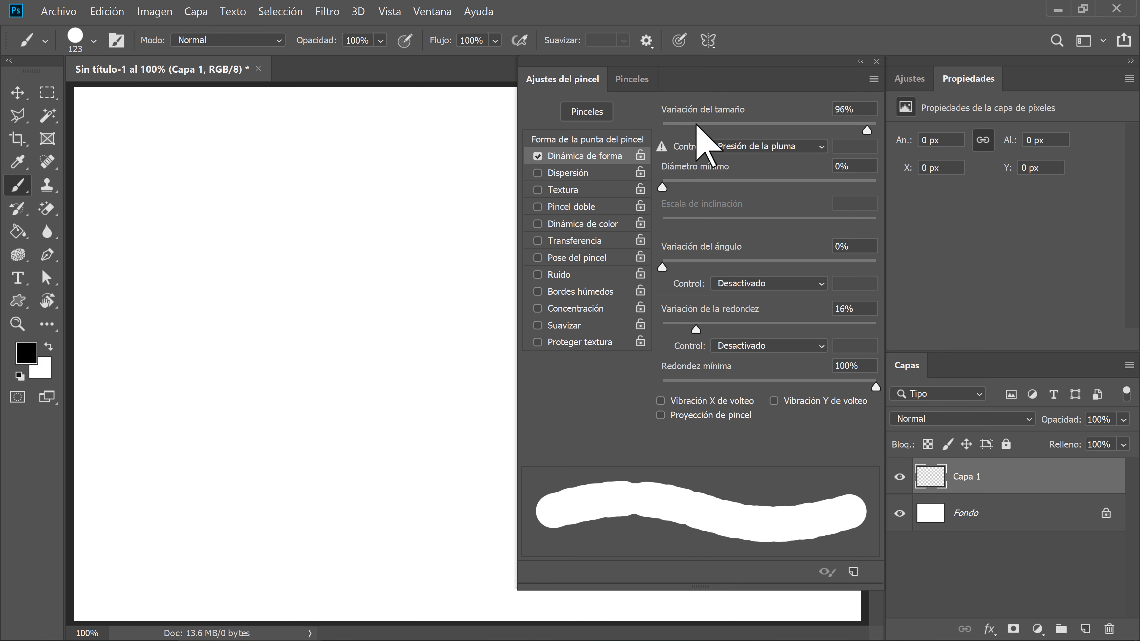
# - Disable Dinámica de forma, paint an S-shaped test stroke on Capa 1, and clear it
pyautogui.click(538, 156)
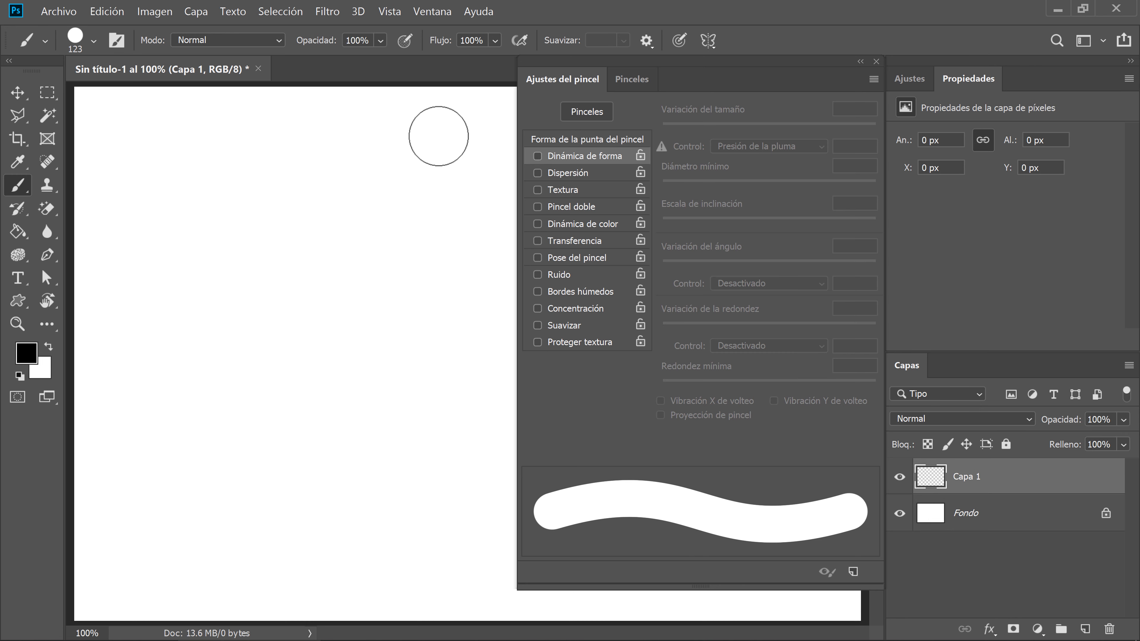
pyautogui.moveTo(440, 137)
pyautogui.mouseDown()
pyautogui.moveTo(267, 150)
pyautogui.moveTo(390, 240)
pyautogui.mouseUp()
pyautogui.moveTo(355, 395); pyautogui.dragTo(245, 409)
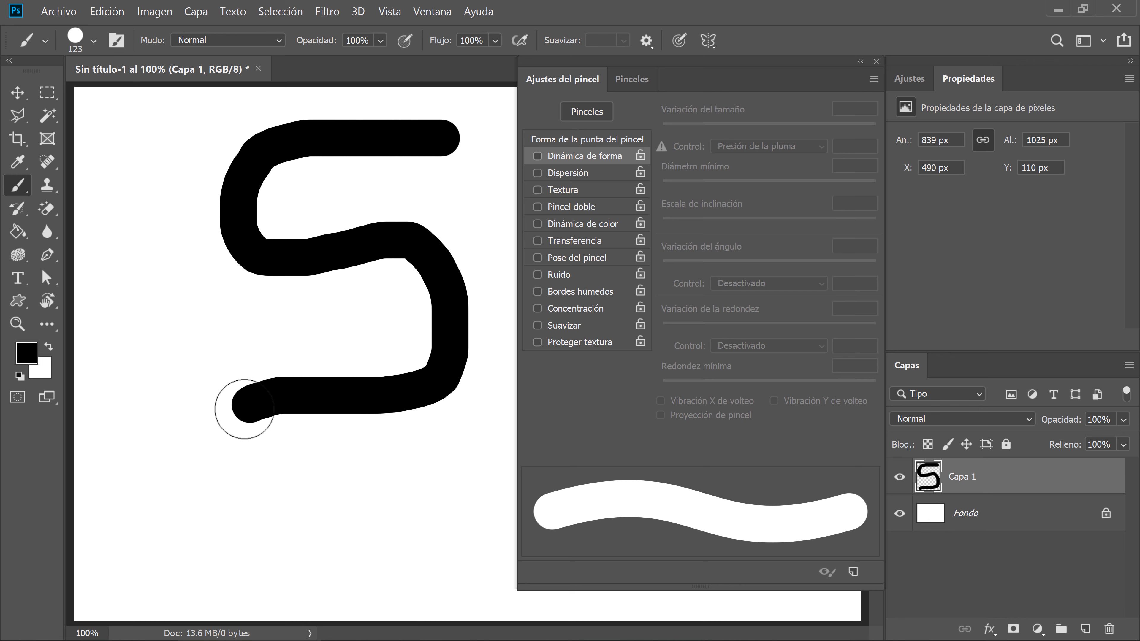
pyautogui.press('Delete')
# - Paint two parallel vertical strokes on Capa 1 with Dinámica de forma disabled
pyautogui.moveTo(163, 160); pyautogui.dragTo(166, 498)
pyautogui.moveTo(263, 165); pyautogui.dragTo(262, 499)
# - Enable Dinámica de forma, paint a third vertical stroke for comparison, and undo that stroke
pyautogui.click(537, 156)
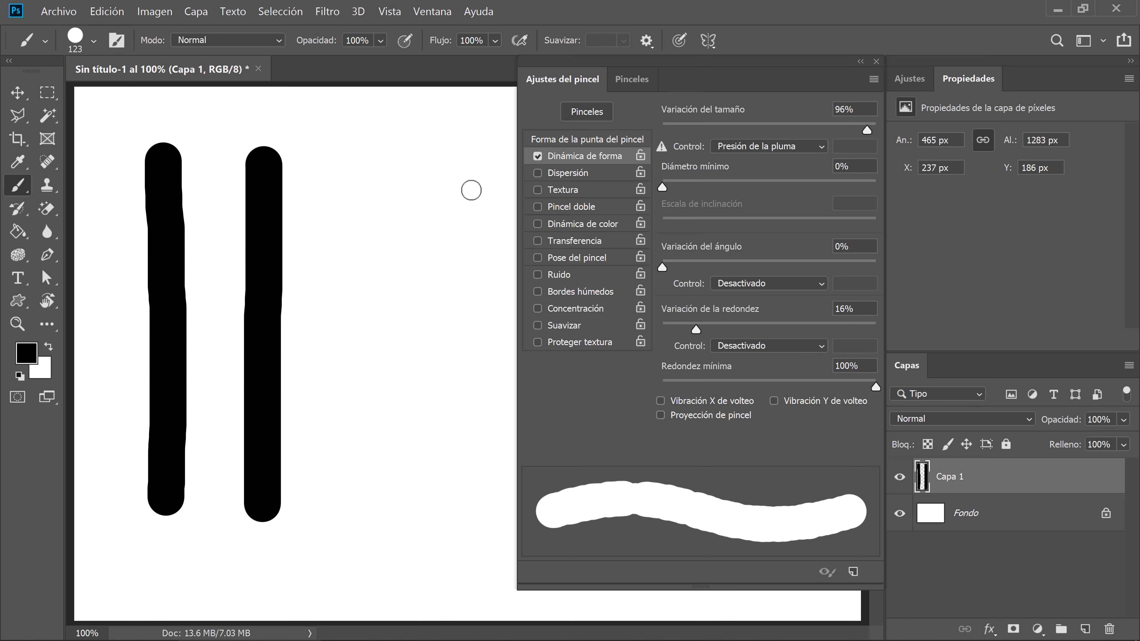
pyautogui.moveTo(366, 152)
pyautogui.mouseDown()
pyautogui.moveTo(363, 316)
pyautogui.moveTo(337, 482)
pyautogui.mouseUp()
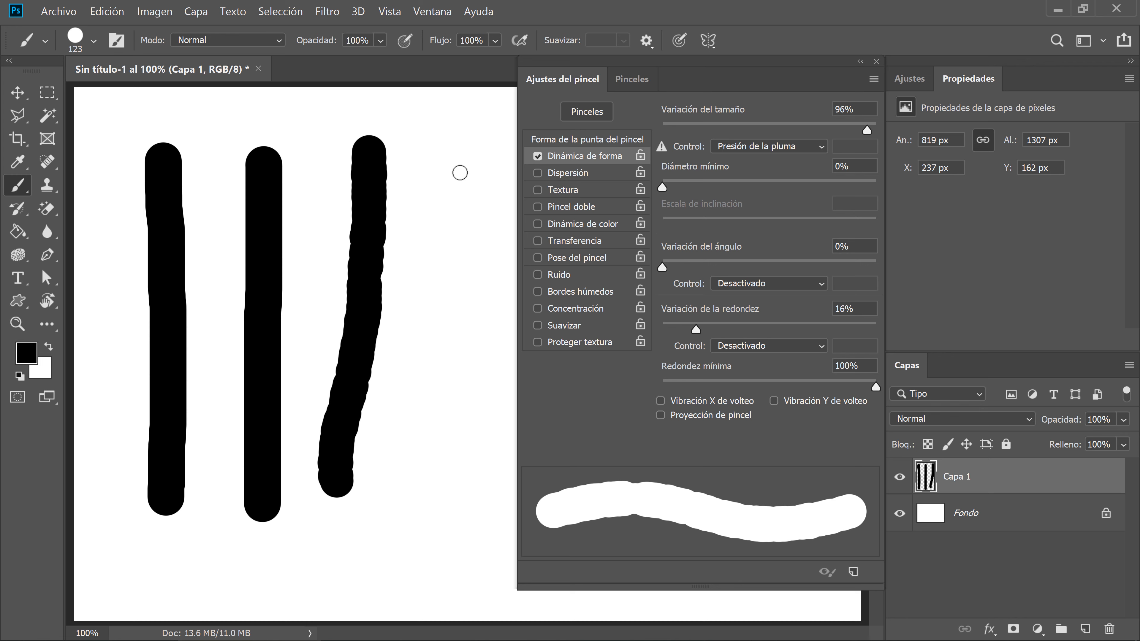
pyautogui.hotkey('ctrl', 'z')
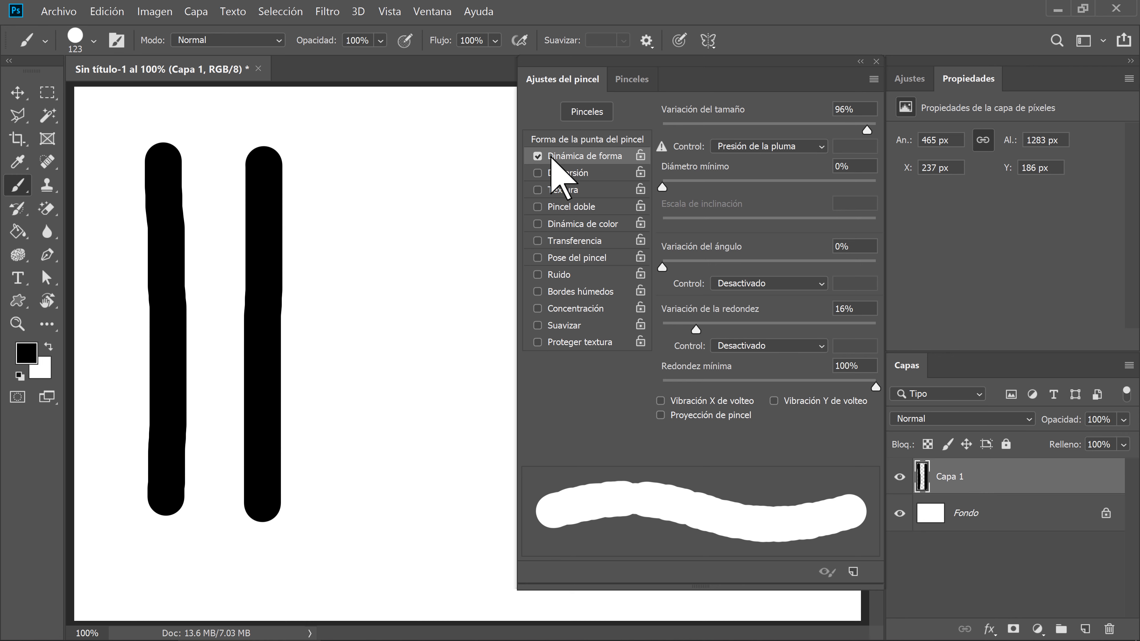
pyautogui.click(538, 156)
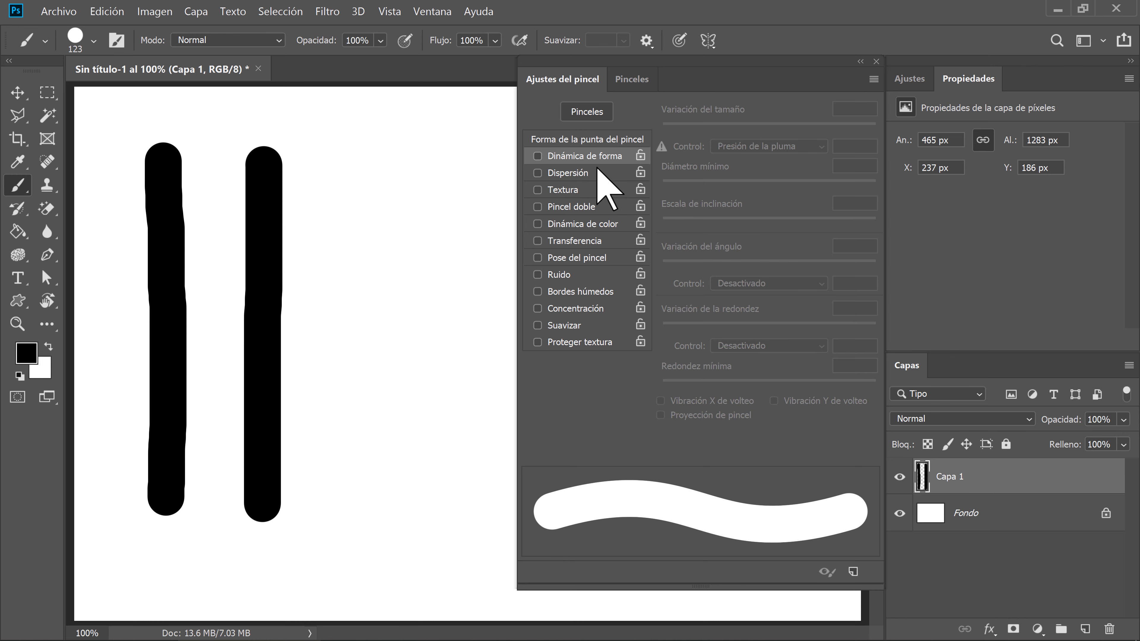
pyautogui.click(585, 156)
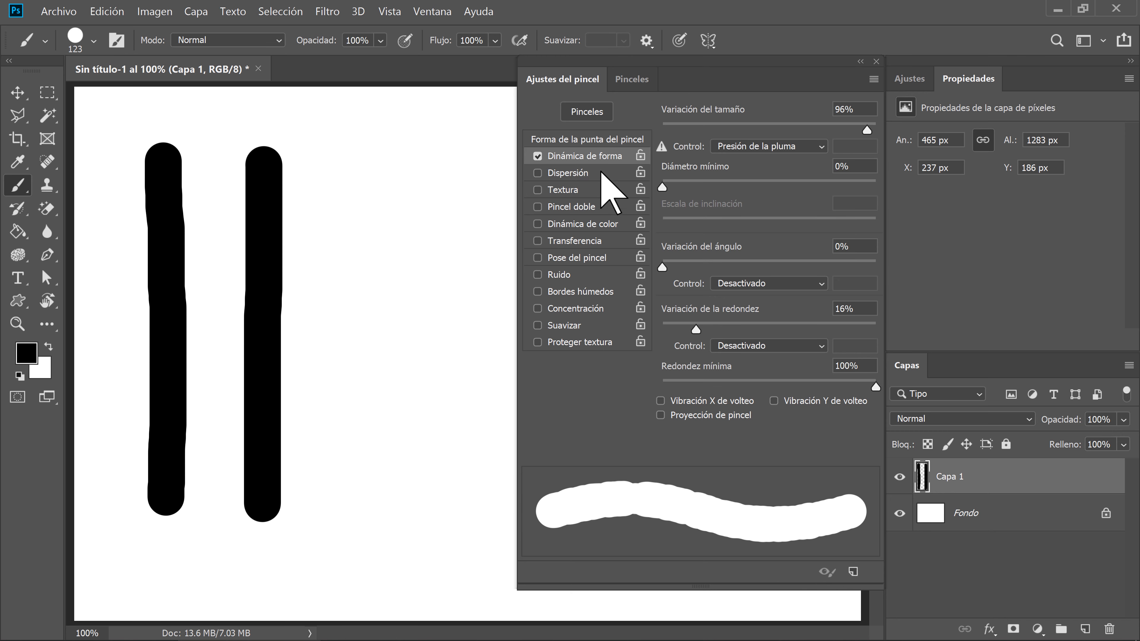
# - Set the size variation control to Desactivado, paint a vertical test stroke, and undo it
pyautogui.click(768, 147)
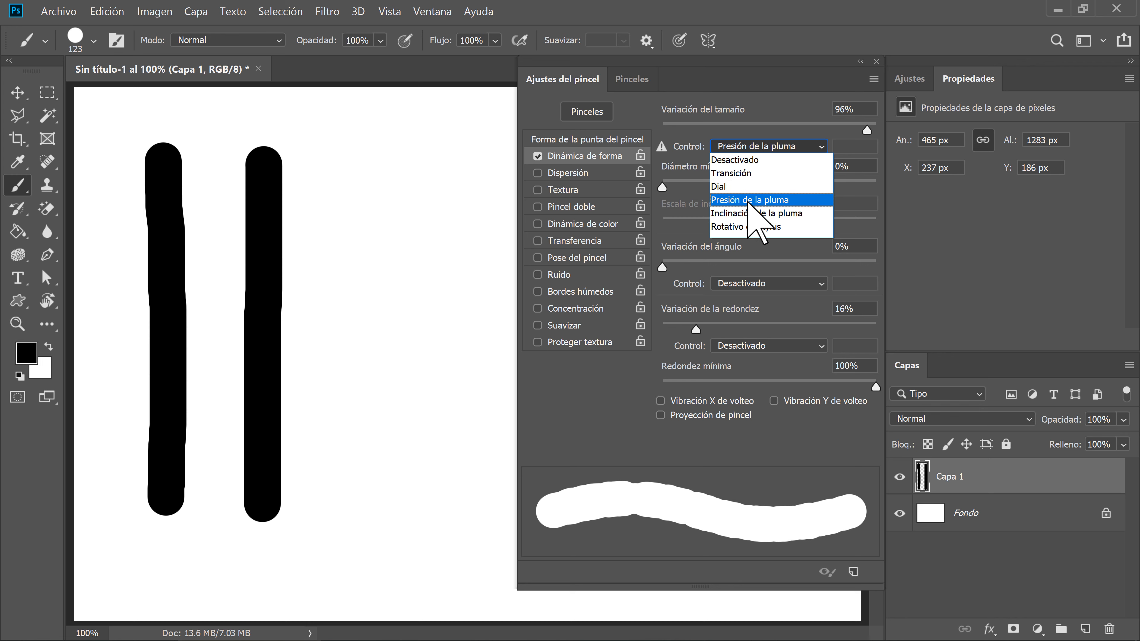
pyautogui.click(746, 160)
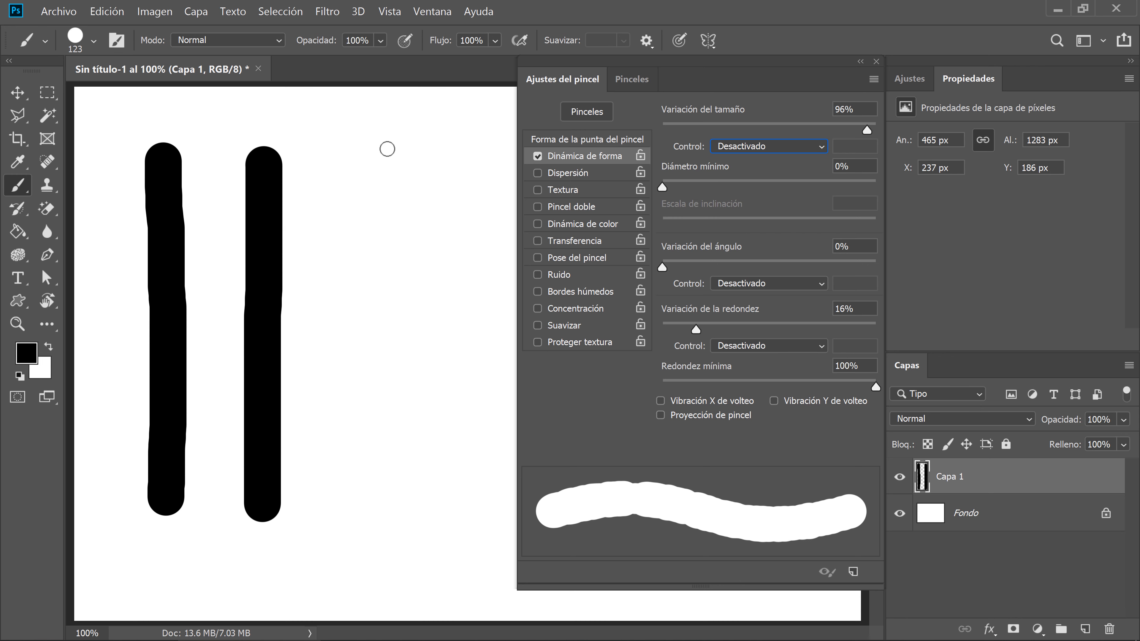
pyautogui.moveTo(387, 149); pyautogui.dragTo(375, 450)
pyautogui.hotkey('ctrl', 'z')
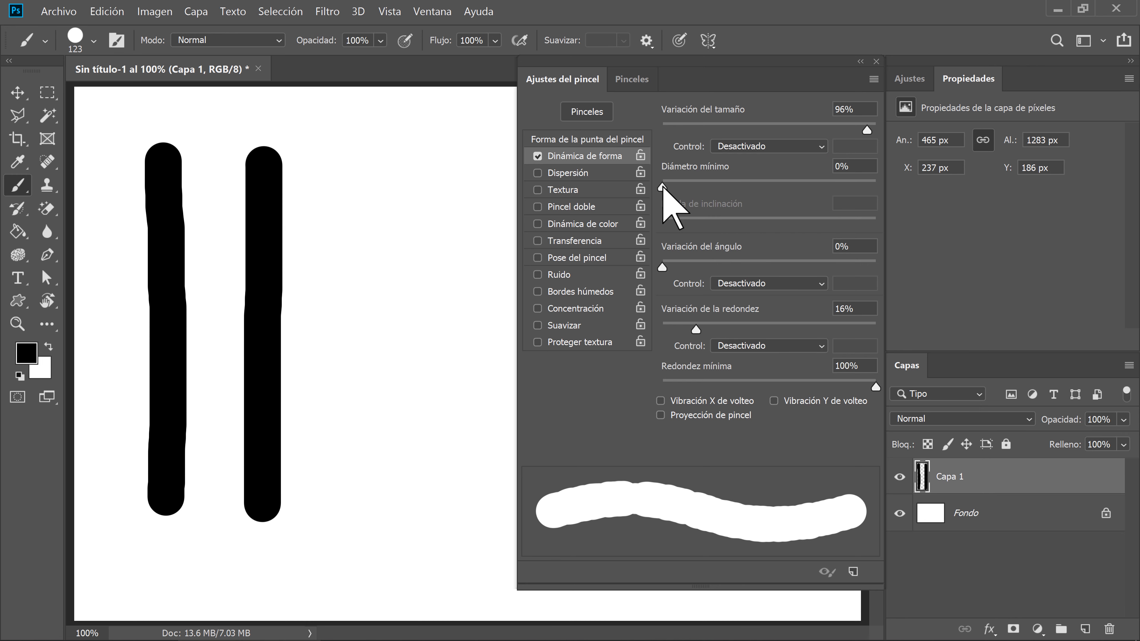
# - Paint test strokes with the minimum diameter at 53% and back at 0%, undoing each one
pyautogui.moveTo(663, 186); pyautogui.dragTo(776, 186)
pyautogui.moveTo(377, 164); pyautogui.dragTo(376, 455)
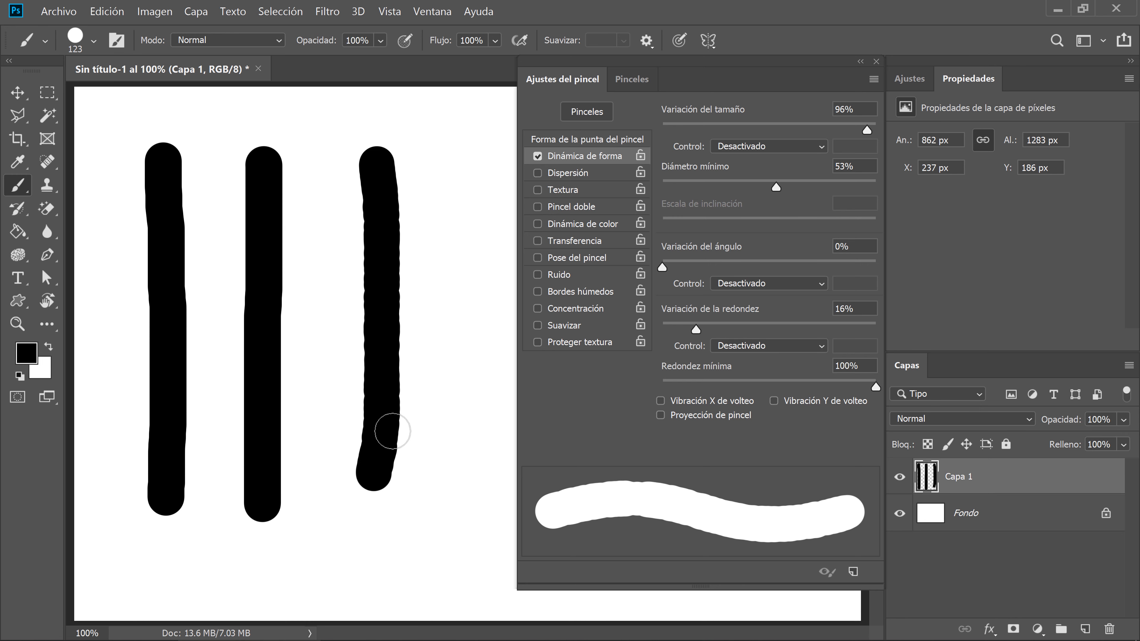
pyautogui.hotkey('ctrl', 'z')
pyautogui.moveTo(775, 187); pyautogui.dragTo(641, 217)
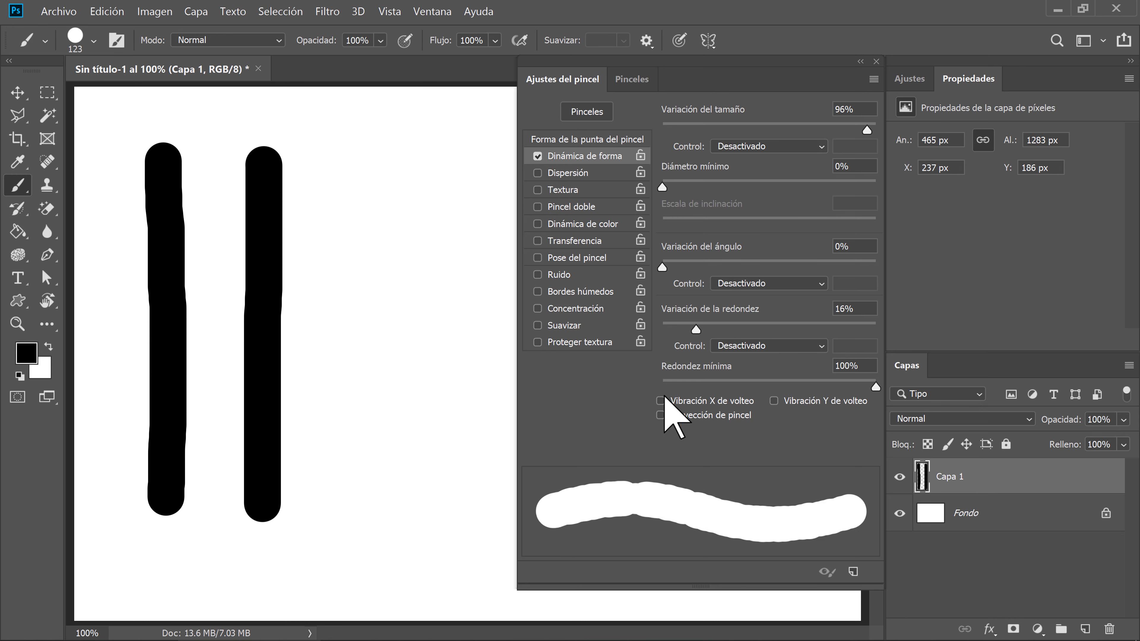
pyautogui.moveTo(380, 169)
pyautogui.mouseDown()
pyautogui.moveTo(374, 474)
pyautogui.moveTo(386, 494)
pyautogui.moveTo(482, 363)
pyautogui.moveTo(460, 151)
pyautogui.moveTo(438, 158)
pyautogui.mouseUp()
pyautogui.hotkey('ctrl', 'z')
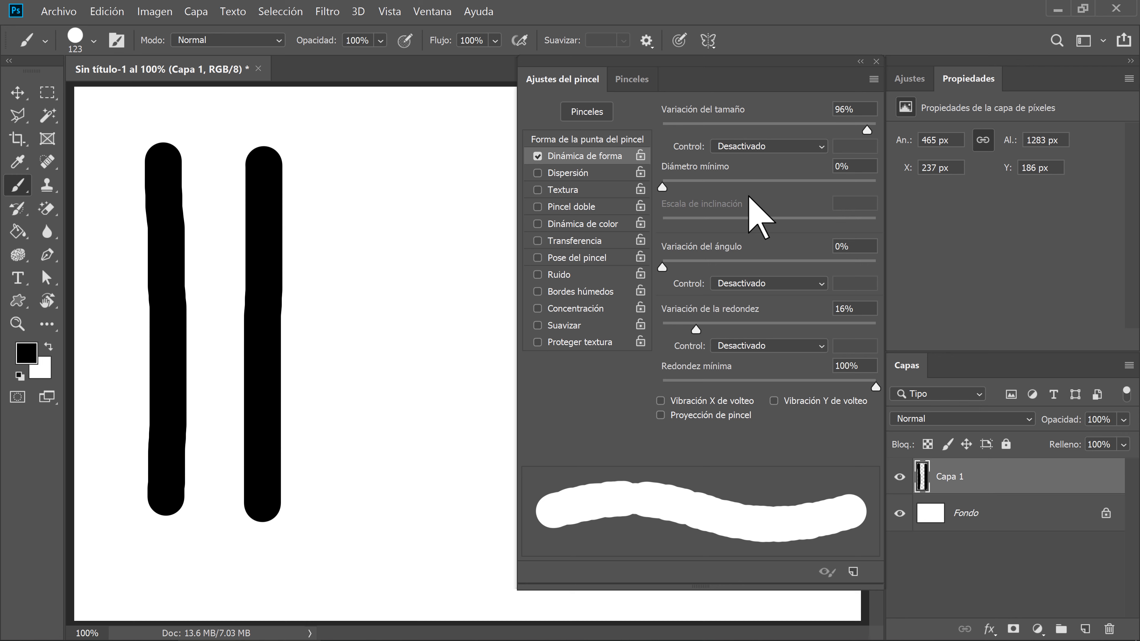
# - Try a stroke with a much lower size variation, undo it, and set the size variation to 100%
pyautogui.moveTo(869, 130); pyautogui.dragTo(709, 131)
pyautogui.moveTo(384, 155); pyautogui.dragTo(363, 438)
pyautogui.hotkey('ctrl', 'z')
pyautogui.moveTo(719, 132); pyautogui.dragTo(881, 131)
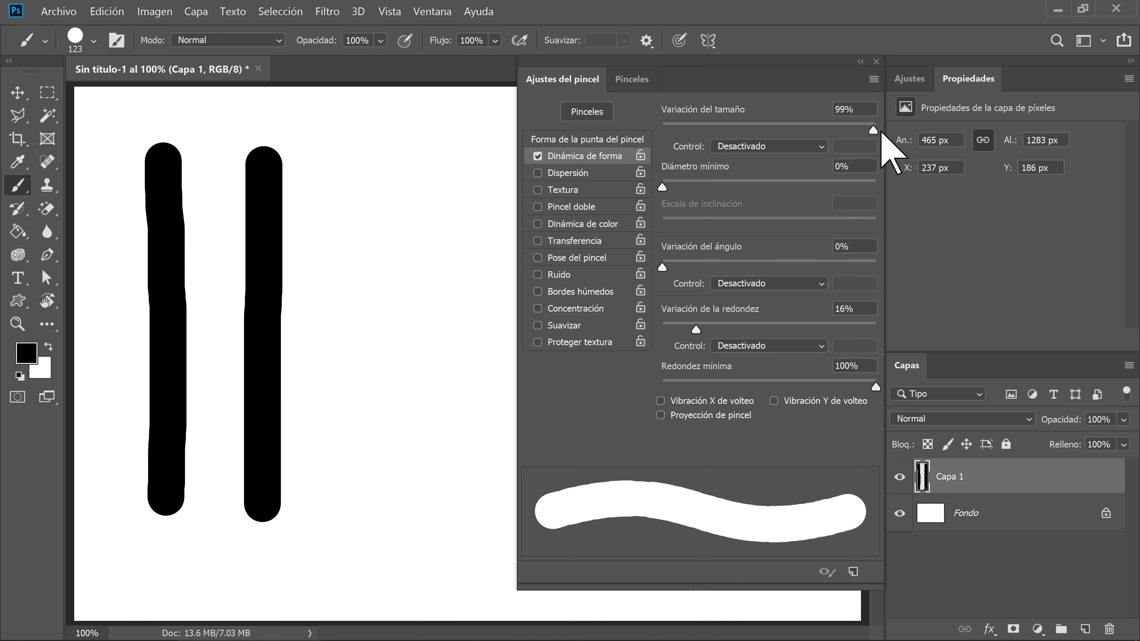
# - Set the size variation control to Transición, paint a test dab, and undo it
pyautogui.click(824, 148)
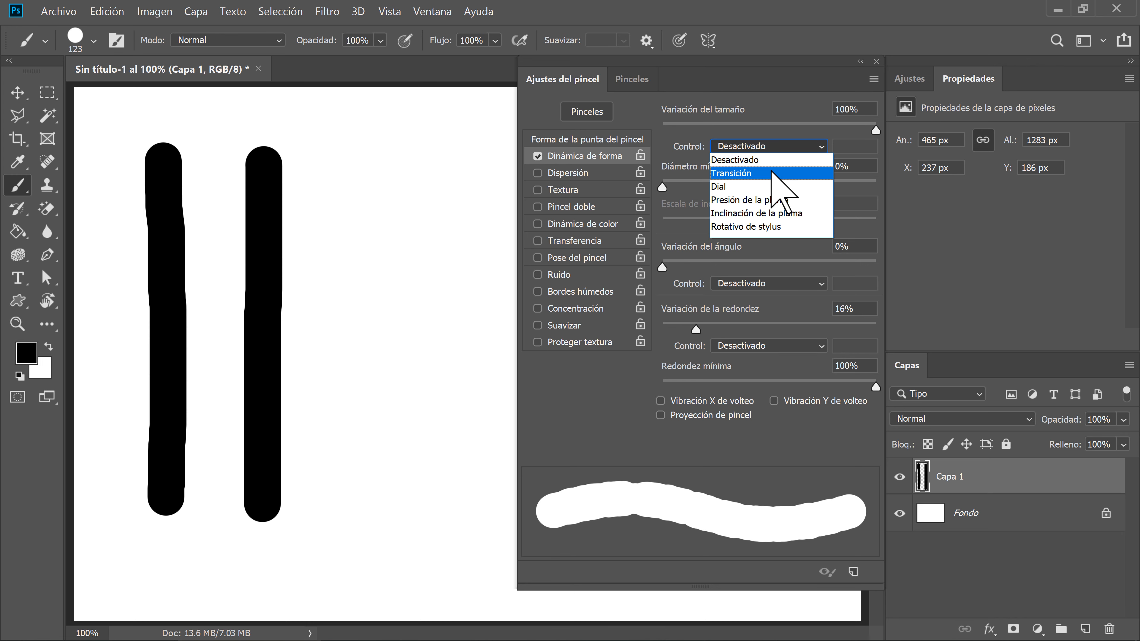
pyautogui.click(776, 173)
pyautogui.click(430, 165)
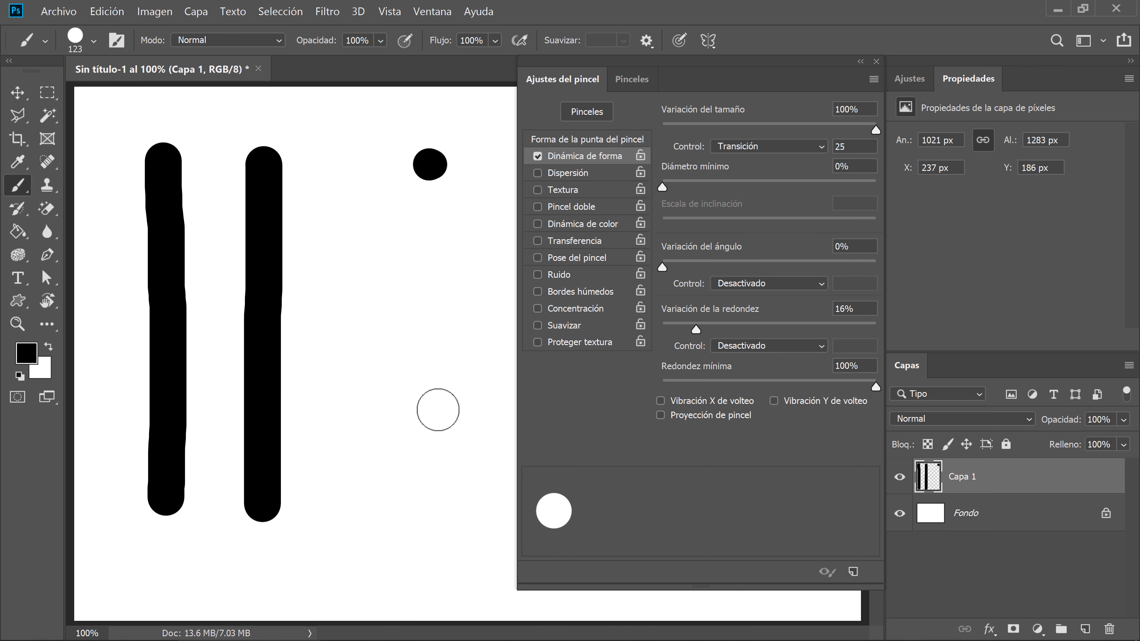
pyautogui.hotkey('ctrl', 'z')
# - Test the size variation control's Dial option with a stroke, undo it, and restore the control to Desactivado
pyautogui.click(790, 147)
pyautogui.click(754, 186)
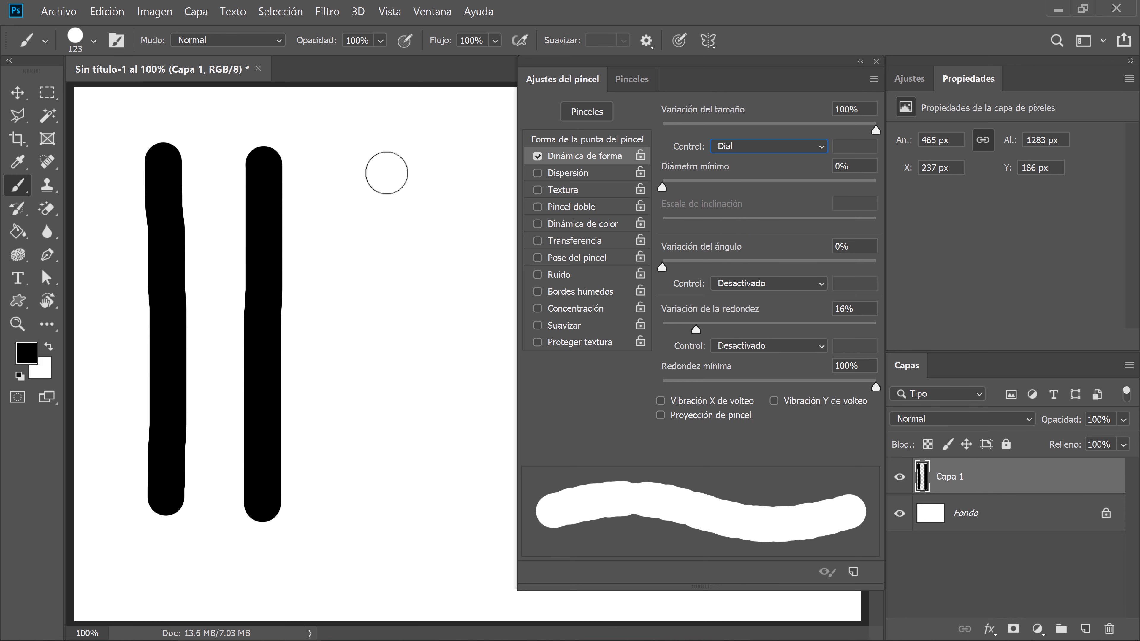
pyautogui.moveTo(384, 171)
pyautogui.mouseDown()
pyautogui.moveTo(357, 348)
pyautogui.moveTo(359, 478)
pyautogui.mouseUp()
pyautogui.hotkey('ctrl', 'z')
pyautogui.click(754, 147)
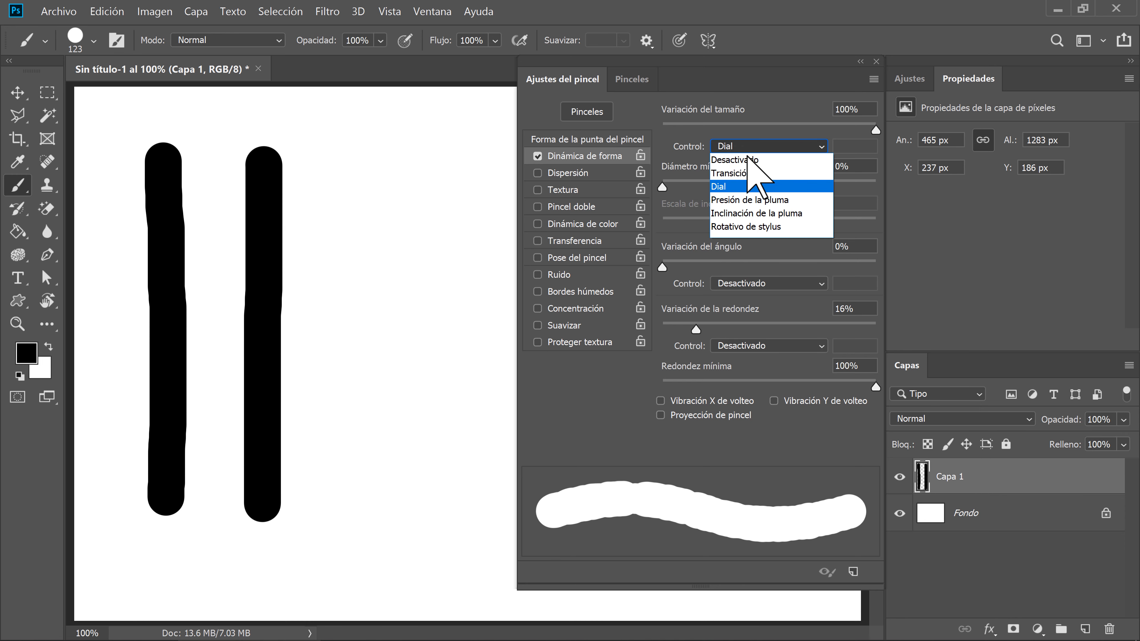
pyautogui.click(758, 162)
# - Paint a test stroke with a raised minimum diameter, undo it, and reset the minimum diameter to 0%
pyautogui.moveTo(664, 188); pyautogui.dragTo(766, 188)
pyautogui.moveTo(416, 146)
pyautogui.mouseDown()
pyautogui.moveTo(371, 273)
pyautogui.moveTo(453, 318)
pyautogui.moveTo(387, 449)
pyautogui.mouseUp()
pyautogui.hotkey('ctrl', 'z')
pyautogui.moveTo(765, 187); pyautogui.dragTo(649, 188)
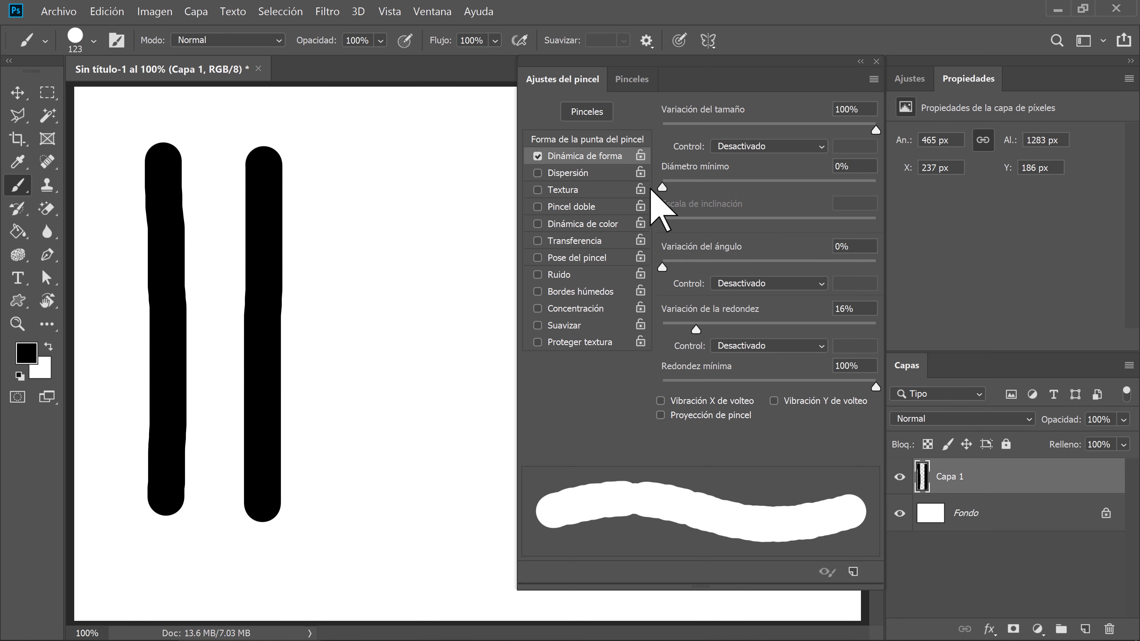
# - Set the angle variation to 55%, paint a test stroke, and undo it
pyautogui.moveTo(662, 267); pyautogui.dragTo(779, 268)
pyautogui.moveTo(444, 197)
pyautogui.mouseDown()
pyautogui.moveTo(388, 256)
pyautogui.moveTo(426, 355)
pyautogui.moveTo(397, 449)
pyautogui.mouseUp()
pyautogui.hotkey('ctrl', 'z')
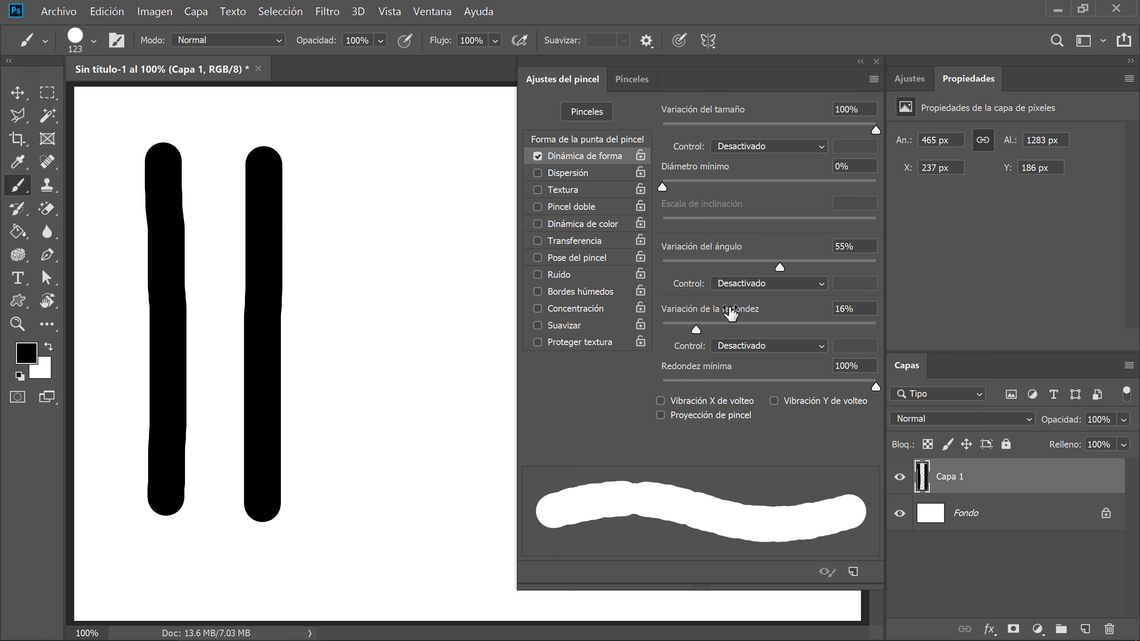
# - Disable Dinámica de forma and enable Dispersión with the scatter amount set to 300%
pyautogui.click(537, 156)
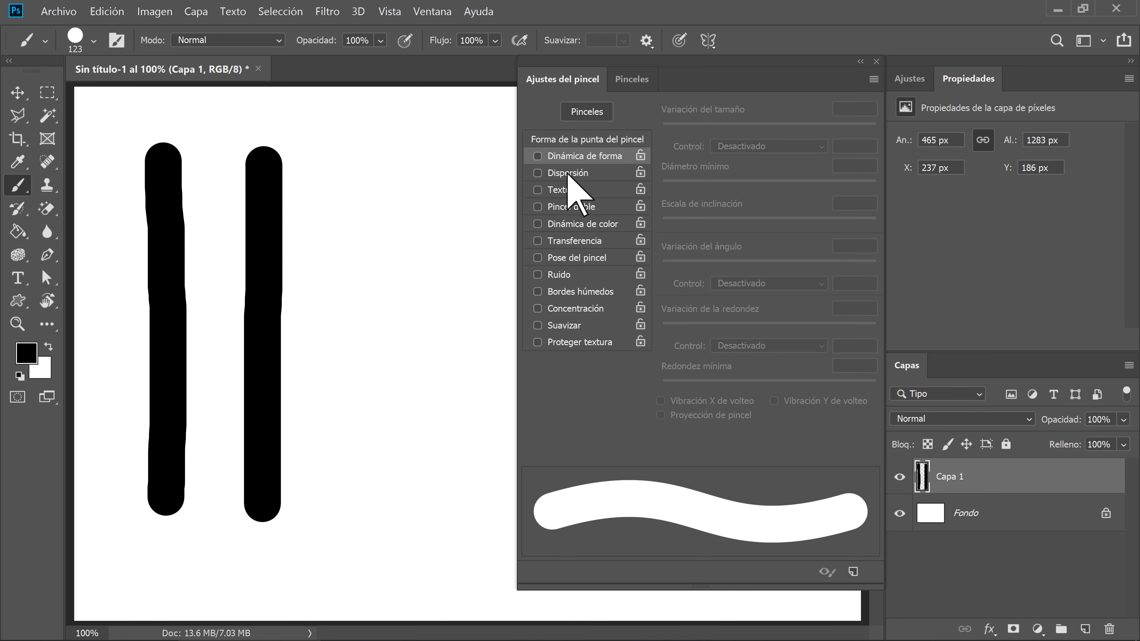
pyautogui.click(567, 175)
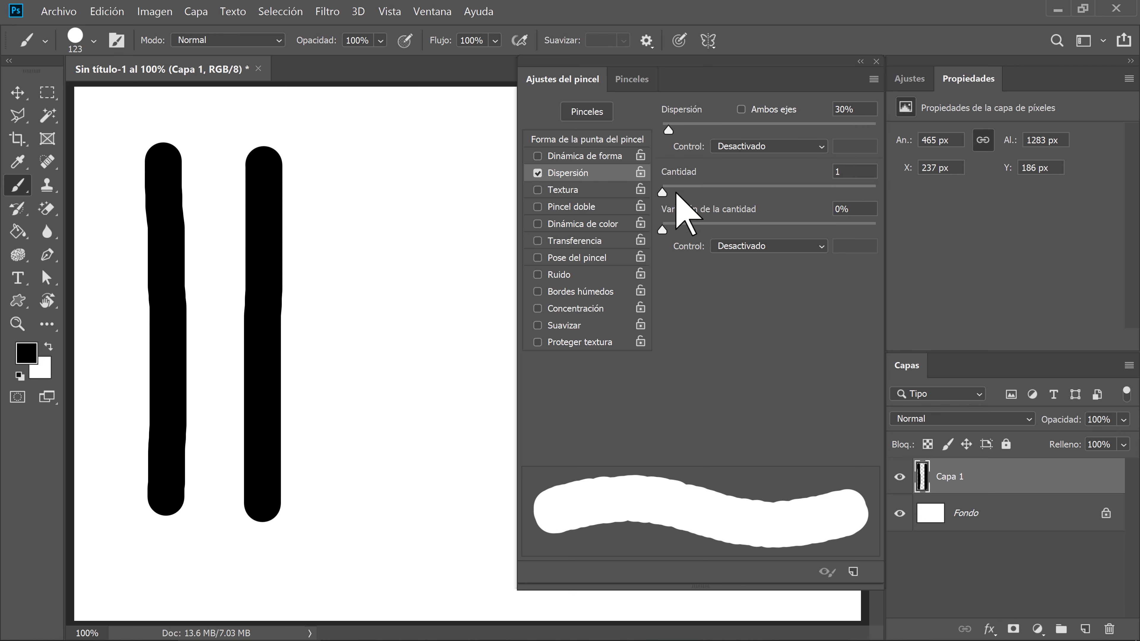
pyautogui.moveTo(668, 128)
pyautogui.mouseDown()
pyautogui.moveTo(758, 130)
pyautogui.moveTo(726, 130)
pyautogui.mouseUp()
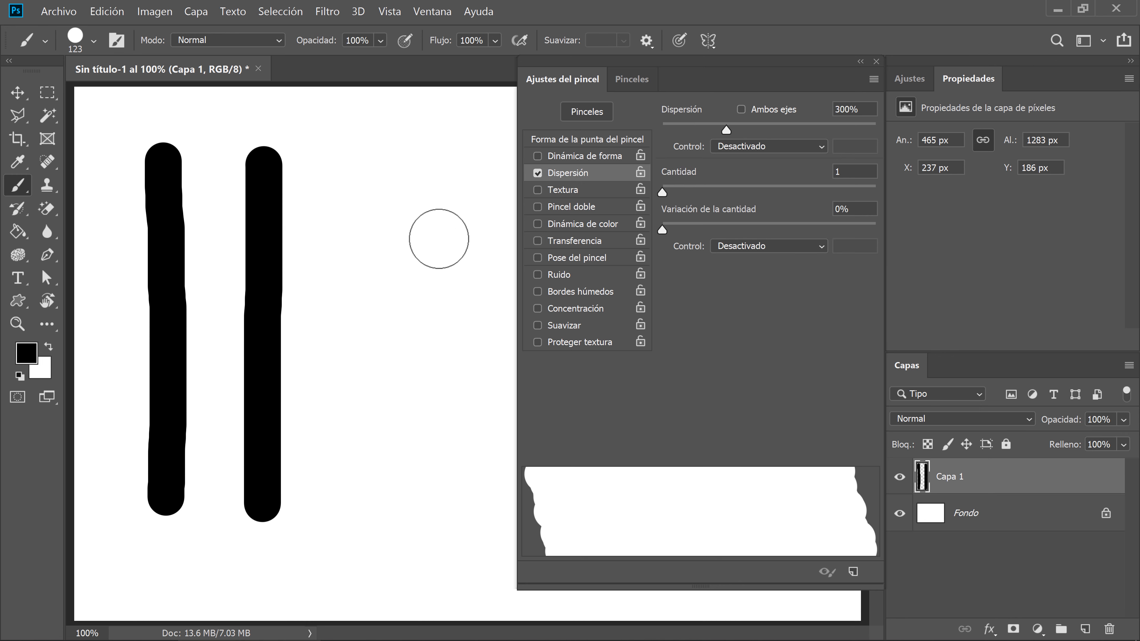
# - Paint scattered test strokes and undo them along with the two vertical strokes on Capa 1
pyautogui.moveTo(439, 238)
pyautogui.mouseDown()
pyautogui.moveTo(380, 320)
pyautogui.moveTo(422, 362)
pyautogui.moveTo(401, 467)
pyautogui.moveTo(363, 532)
pyautogui.mouseUp()
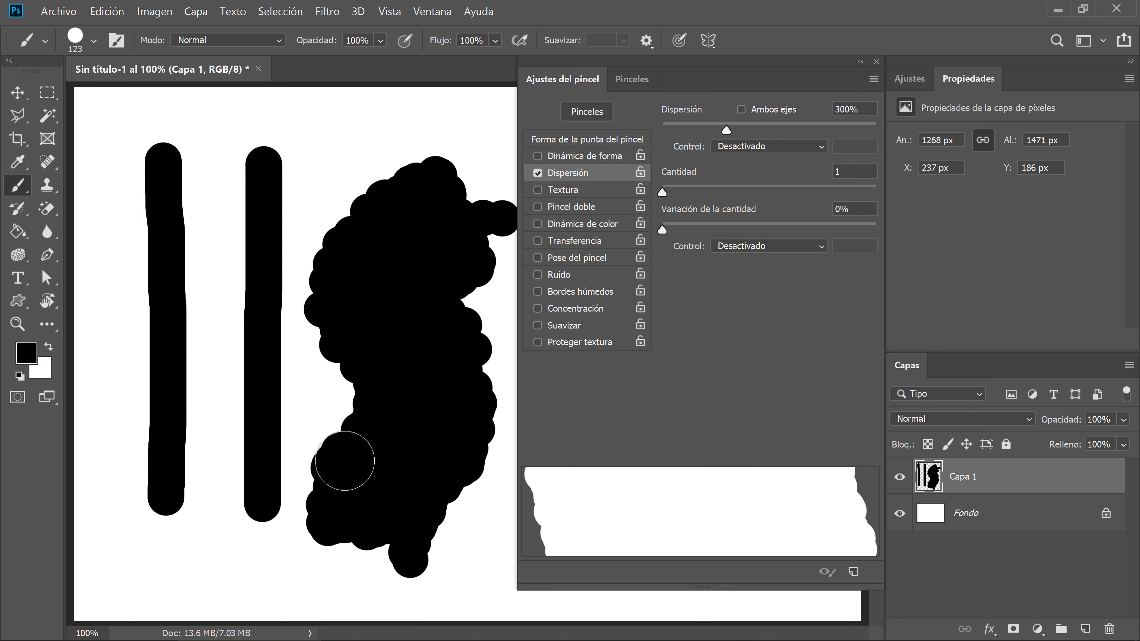
pyautogui.hotkey('ctrl', 'z')
pyautogui.hotkey('ctrl', 'z')
pyautogui.hotkey('ctrl', 'z')
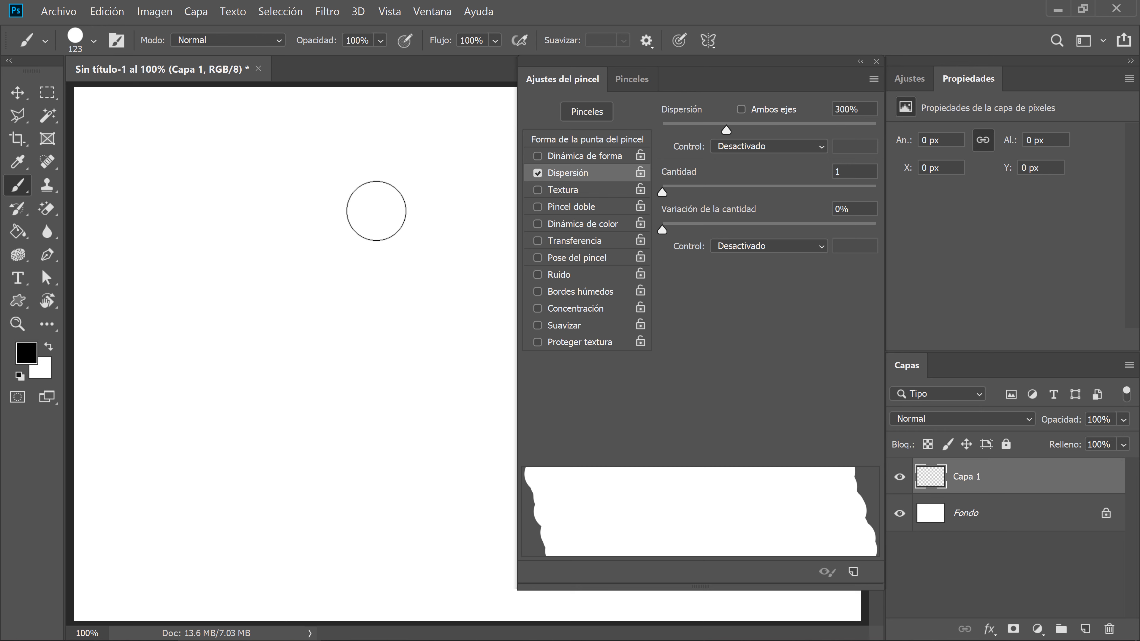
pyautogui.moveTo(412, 168)
pyautogui.mouseDown()
pyautogui.moveTo(294, 171)
pyautogui.moveTo(191, 281)
pyautogui.moveTo(248, 334)
pyautogui.moveTo(376, 327)
pyautogui.moveTo(390, 406)
pyautogui.moveTo(221, 459)
pyautogui.moveTo(226, 506)
pyautogui.moveTo(280, 485)
pyautogui.mouseUp()
pyautogui.hotkey('ctrl', 'z')
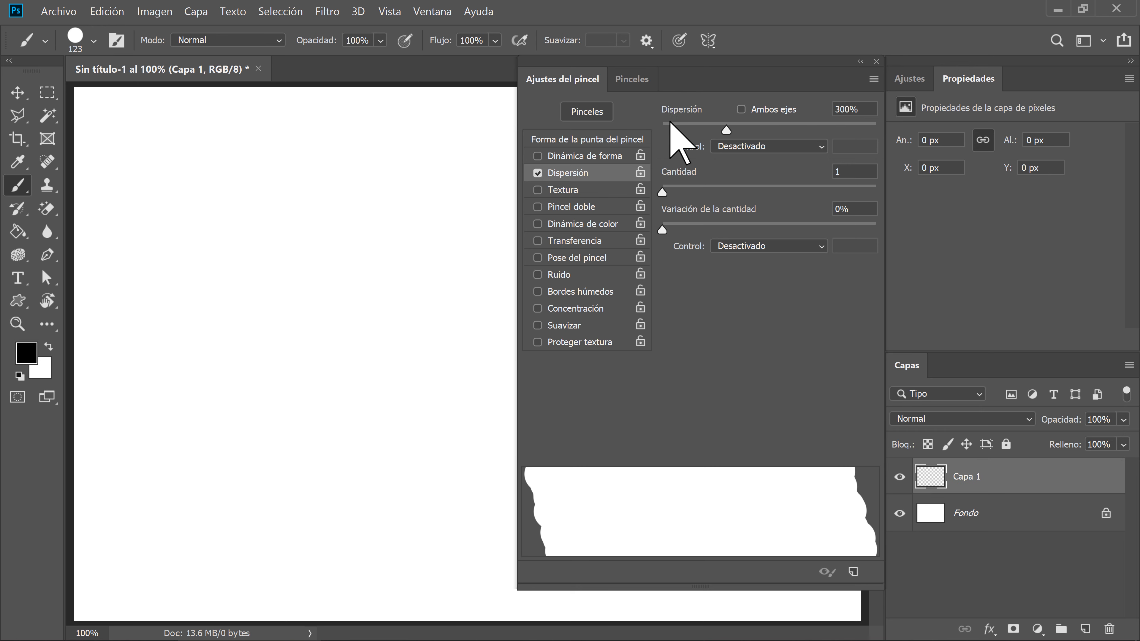
# - Set the brush tip size to 49 px, paint a test stroke with Dispersión, and undo it
pyautogui.click(570, 138)
pyautogui.moveTo(781, 280); pyautogui.dragTo(714, 282)
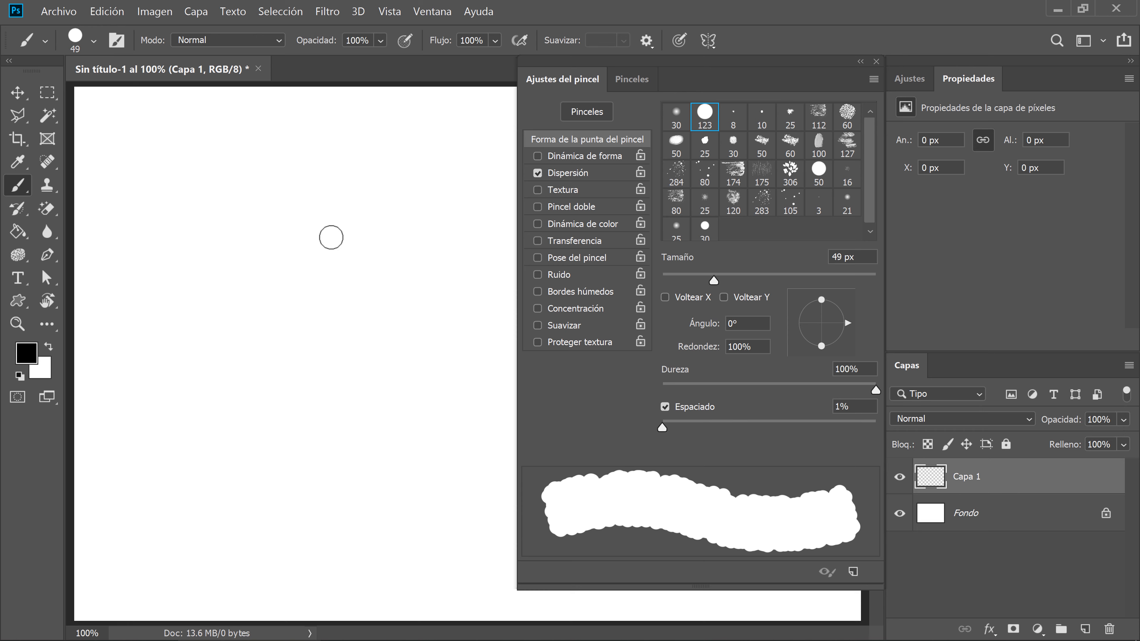
pyautogui.click(564, 173)
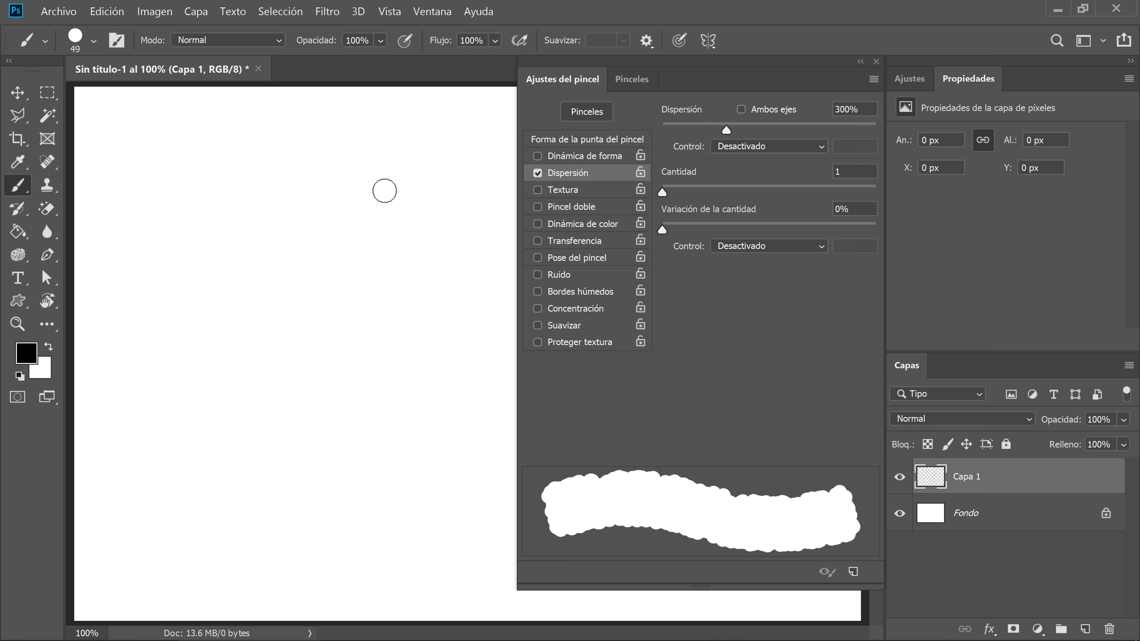
pyautogui.moveTo(418, 163)
pyautogui.mouseDown()
pyautogui.moveTo(266, 172)
pyautogui.moveTo(204, 276)
pyautogui.moveTo(337, 268)
pyautogui.moveTo(415, 280)
pyautogui.moveTo(377, 341)
pyautogui.moveTo(300, 364)
pyautogui.moveTo(265, 394)
pyautogui.moveTo(187, 382)
pyautogui.moveTo(166, 394)
pyautogui.moveTo(160, 519)
pyautogui.moveTo(182, 535)
pyautogui.moveTo(415, 535)
pyautogui.moveTo(429, 530)
pyautogui.moveTo(462, 436)
pyautogui.mouseUp()
pyautogui.hotkey('ctrl', 'z')
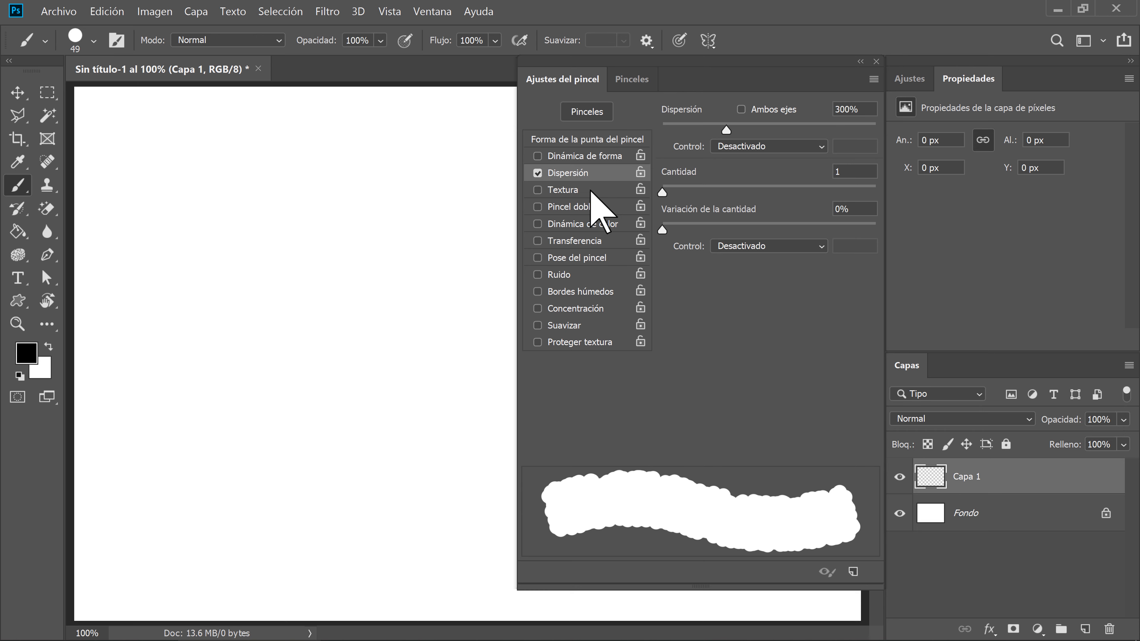
# - Compare test strokes painted with Dispersión disabled and enabled, undoing each stroke
pyautogui.click(537, 173)
pyautogui.moveTo(349, 164)
pyautogui.mouseDown()
pyautogui.moveTo(205, 235)
pyautogui.moveTo(270, 347)
pyautogui.moveTo(420, 415)
pyautogui.moveTo(297, 509)
pyautogui.mouseUp()
pyautogui.hotkey('ctrl', 'z')
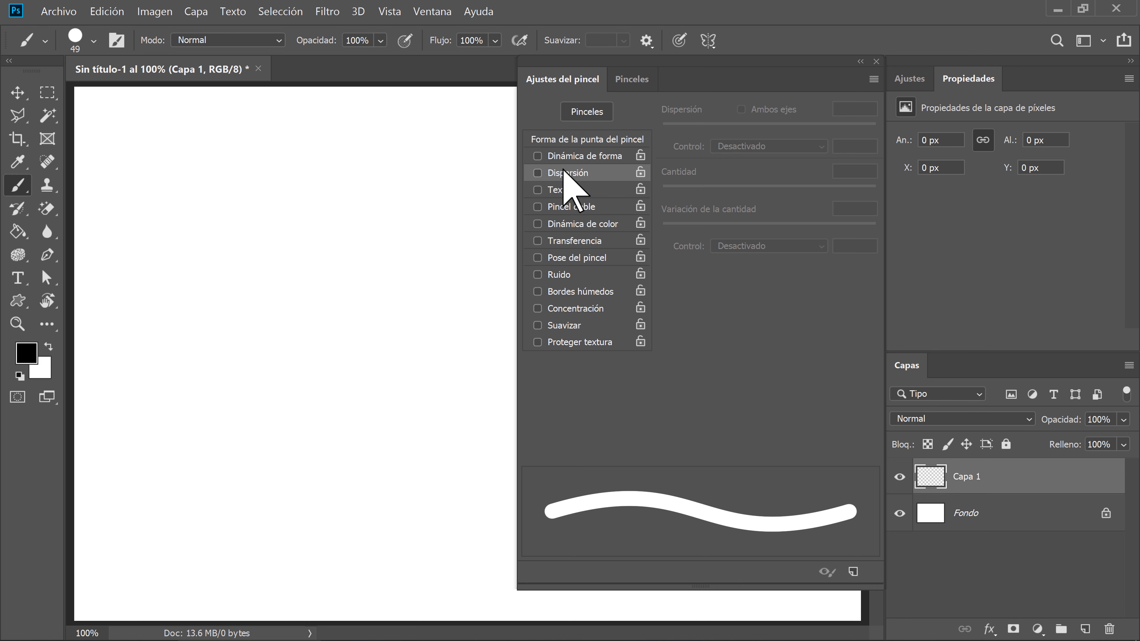
pyautogui.click(538, 173)
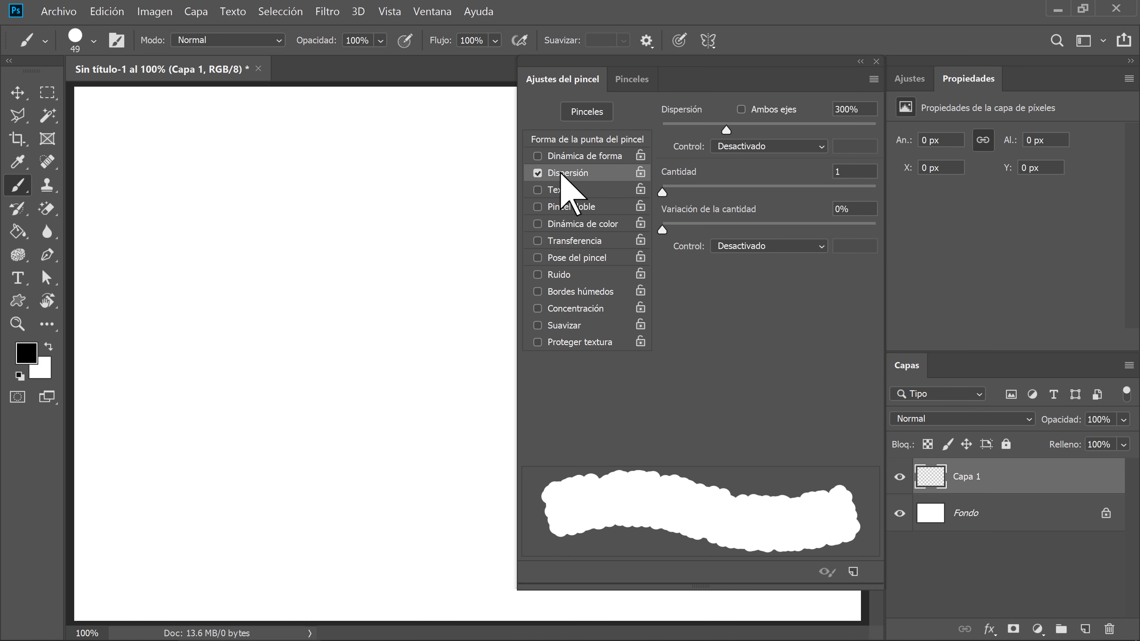
pyautogui.moveTo(445, 185)
pyautogui.mouseDown()
pyautogui.moveTo(268, 232)
pyautogui.moveTo(345, 310)
pyautogui.moveTo(359, 424)
pyautogui.mouseUp()
pyautogui.hotkey('ctrl', 'z')
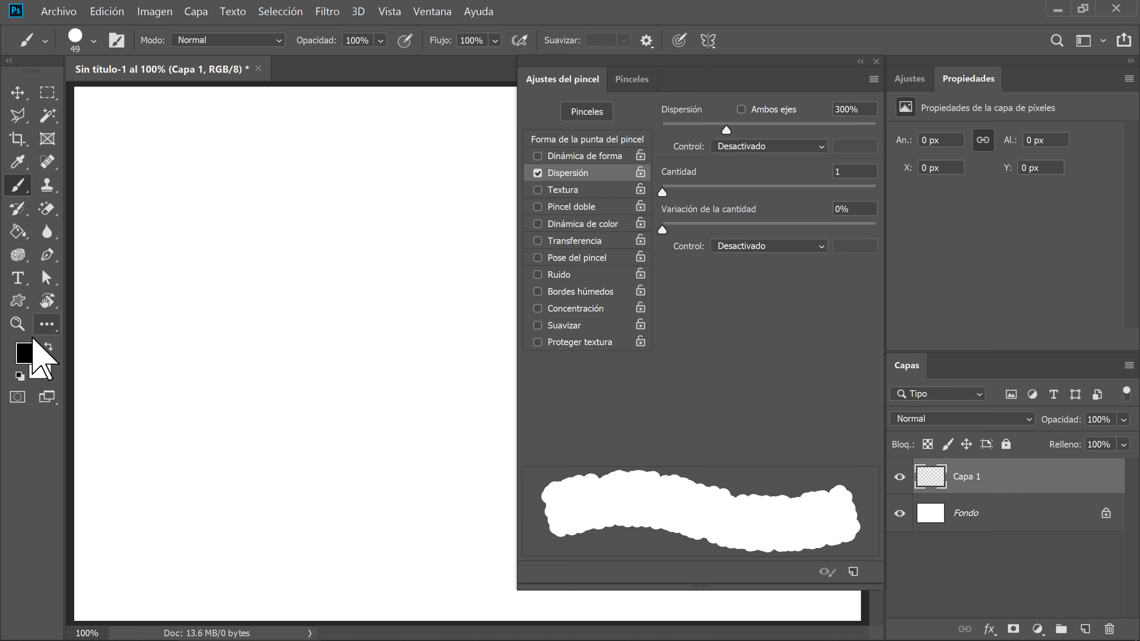
# - Set the foreground colour to magenta #a70062
pyautogui.click(26, 352)
pyautogui.click(520, 231)
pyautogui.moveTo(520, 230); pyautogui.dragTo(573, 151)
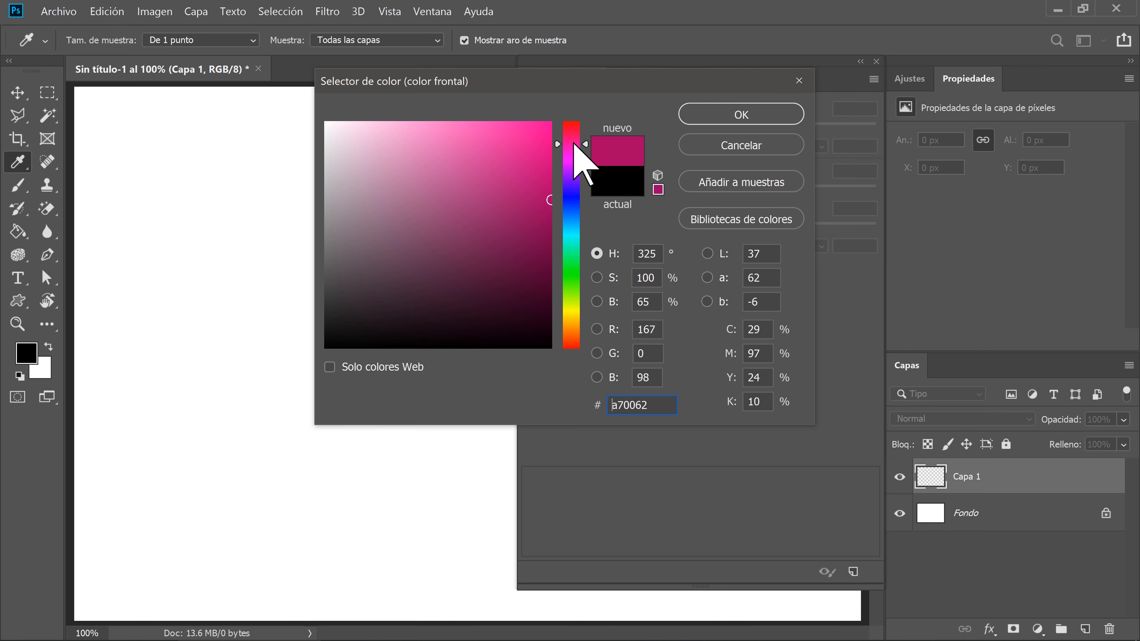
pyautogui.click(729, 118)
# - Paint a scattered test stroke in magenta, undo it, and open the Forma de la punta del pincel settings
pyautogui.press('b')
pyautogui.moveTo(435, 161)
pyautogui.mouseDown()
pyautogui.moveTo(337, 161)
pyautogui.moveTo(224, 198)
pyautogui.moveTo(200, 268)
pyautogui.moveTo(262, 294)
pyautogui.moveTo(352, 263)
pyautogui.moveTo(400, 303)
pyautogui.moveTo(371, 451)
pyautogui.mouseUp()
pyautogui.hotkey('ctrl', 'z')
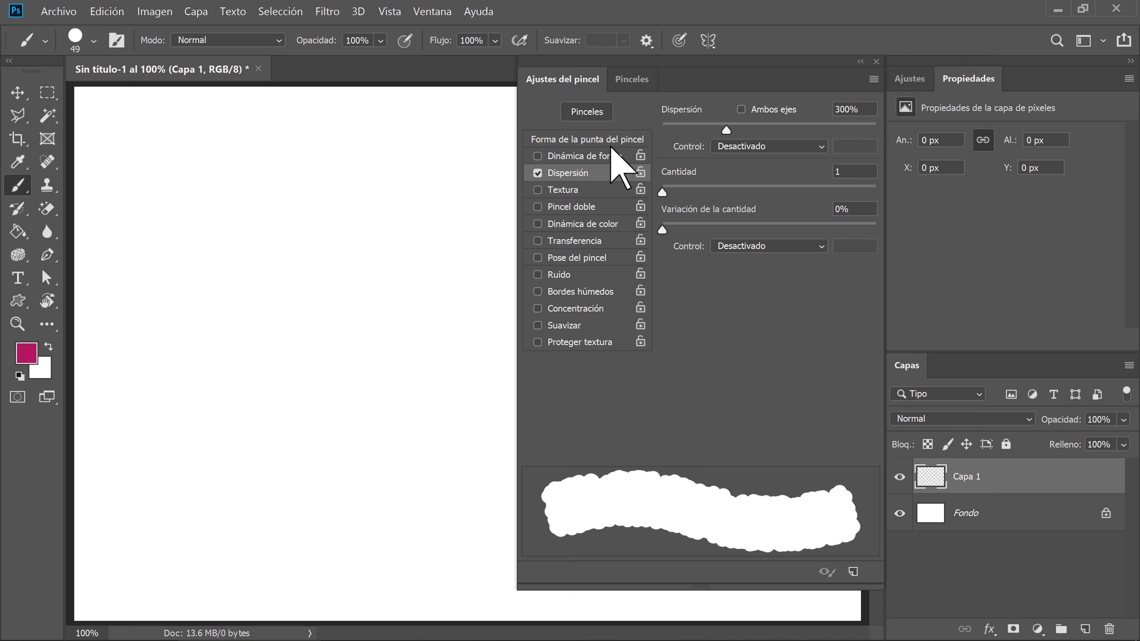
pyautogui.click(590, 137)
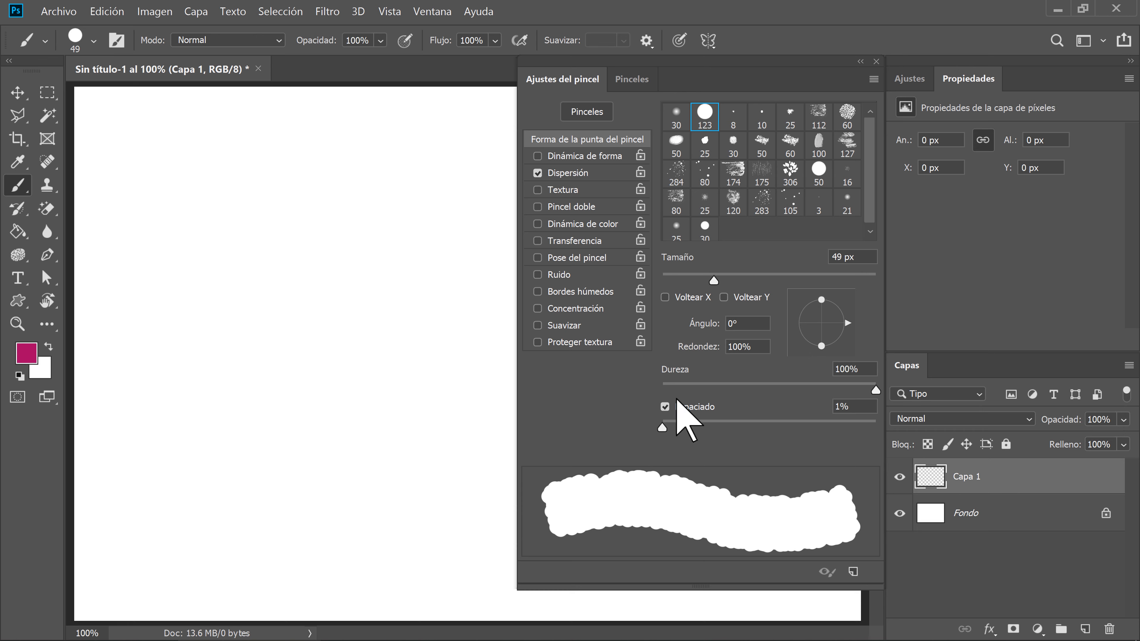
# - Save the current Dispersión brush as a new preset named PRIMERO, with tool settings and colour included
pyautogui.click(572, 174)
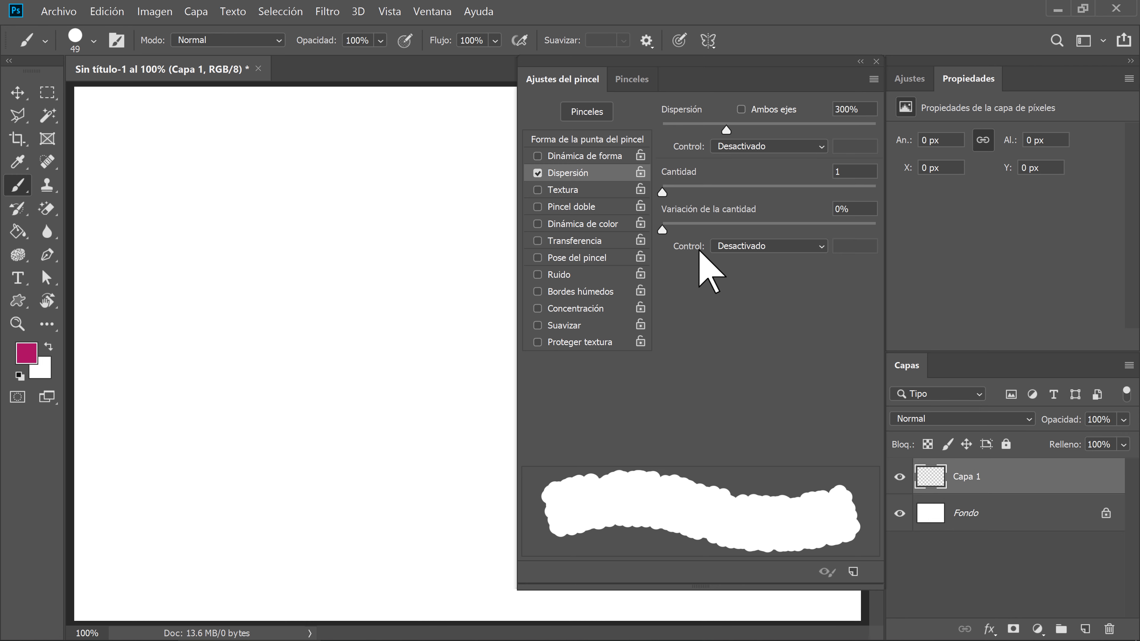
pyautogui.click(853, 572)
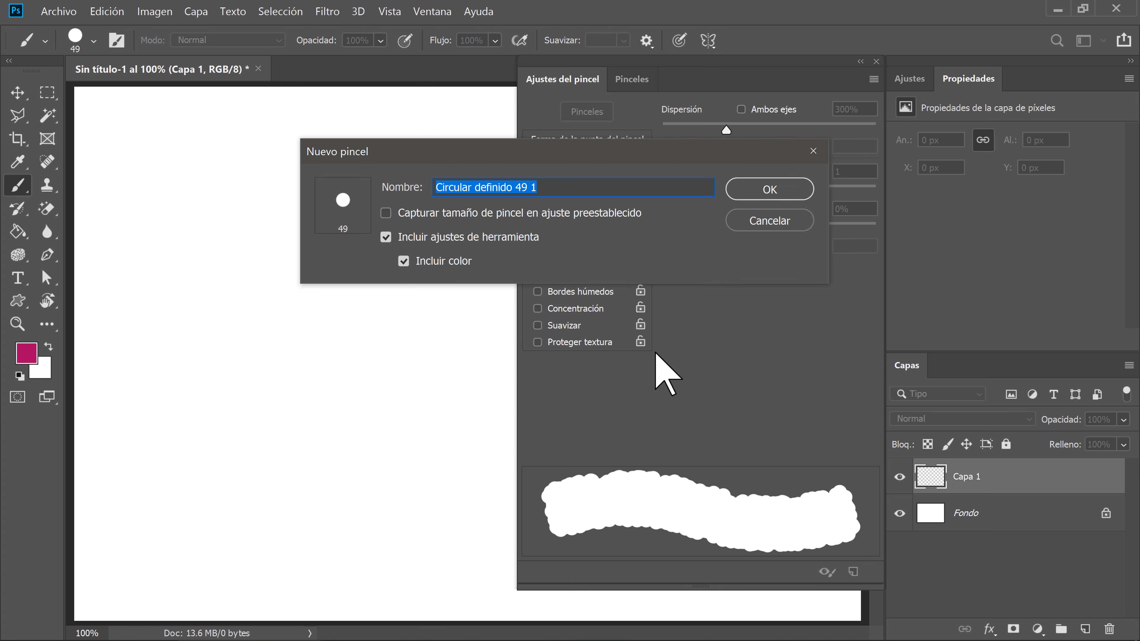
pyautogui.write('PRIMERO')
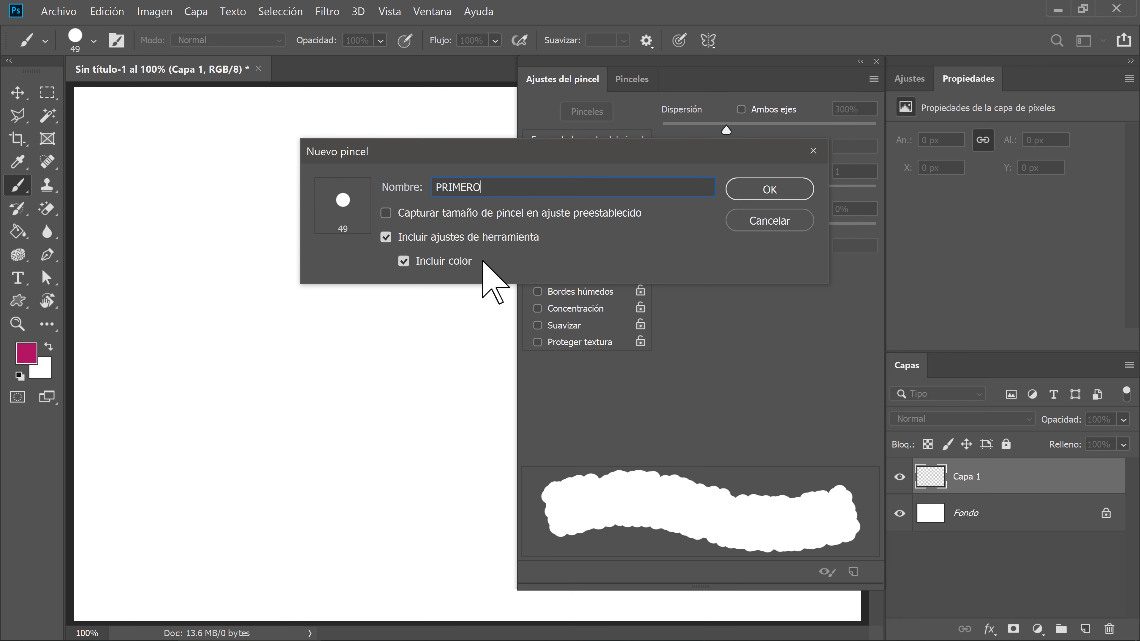
pyautogui.click(749, 191)
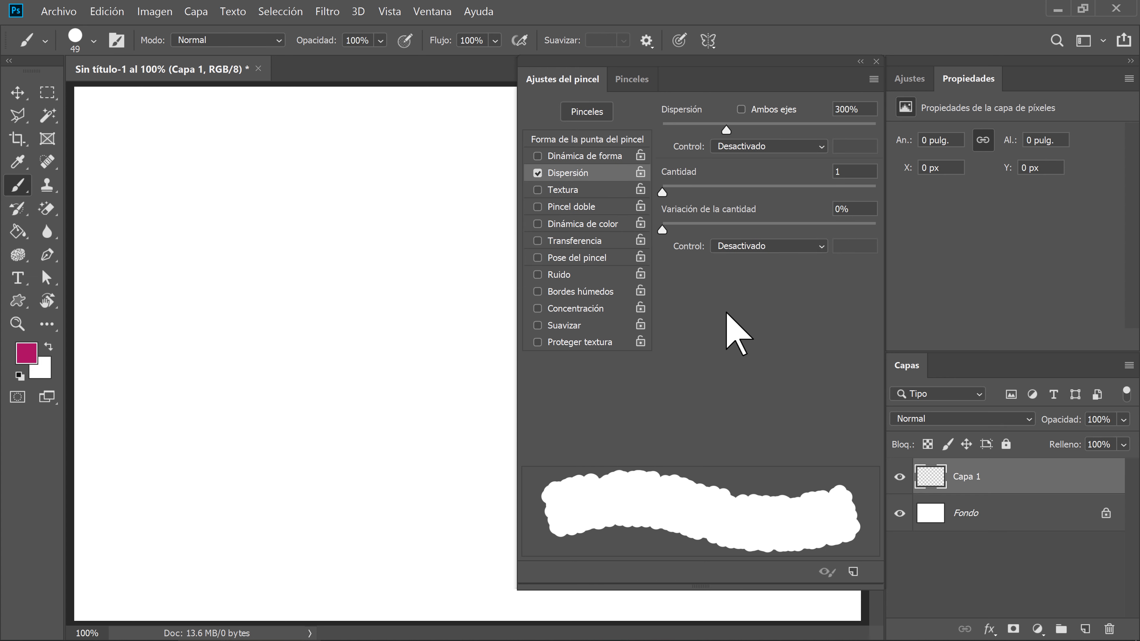
# - Choose the Circular difuso brush from the Pinceles generales preset folder
pyautogui.click(631, 78)
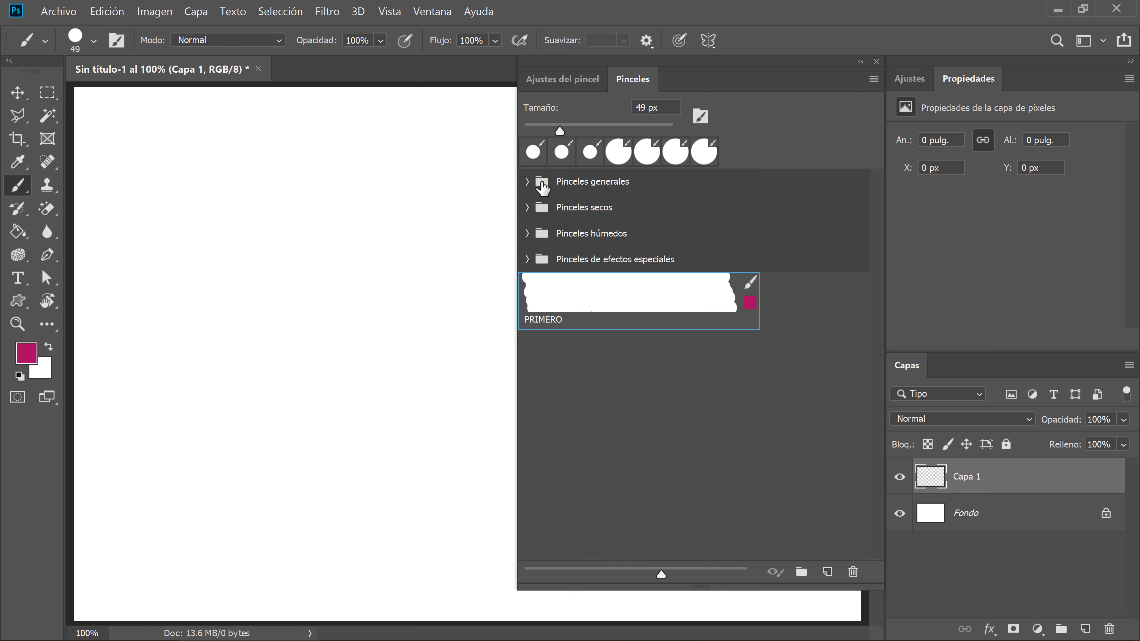
pyautogui.click(528, 182)
pyautogui.click(603, 214)
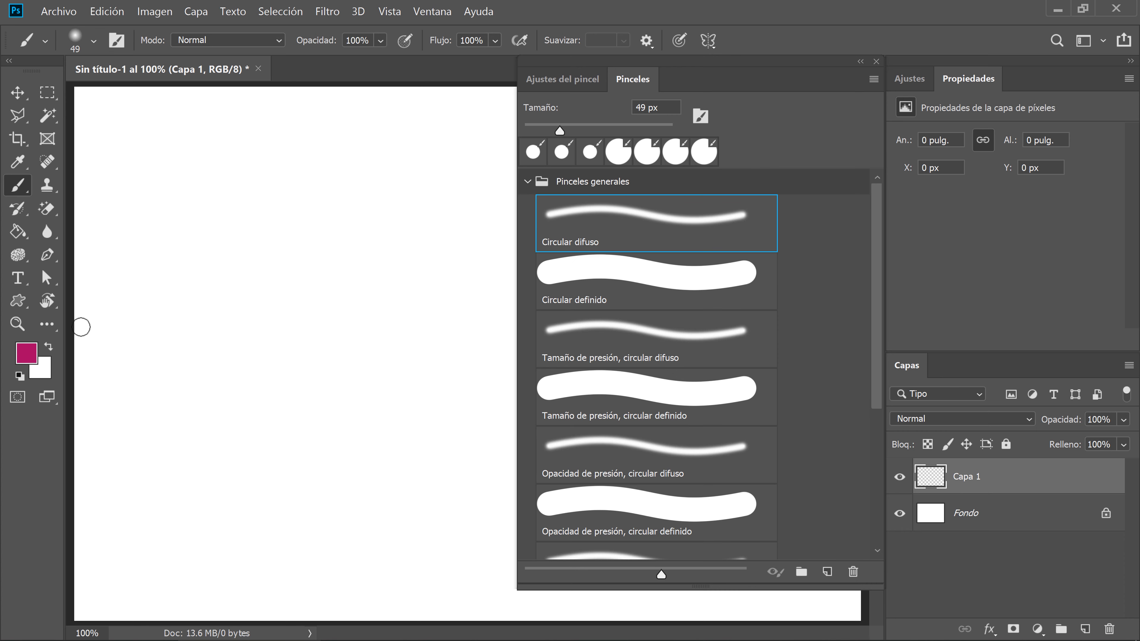
# - Set the foreground colour to black #000000
pyautogui.click(18, 359)
pyautogui.moveTo(328, 345); pyautogui.dragTo(297, 365)
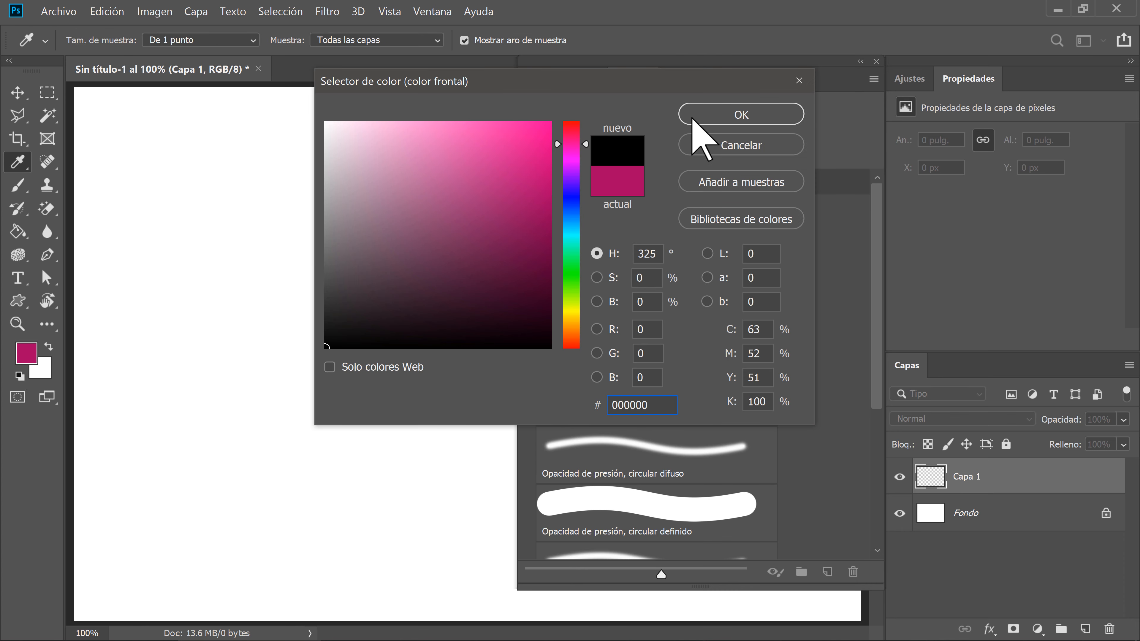
pyautogui.click(694, 108)
# - Paint and undo a test stroke with Circular difuso, and paint an S-shaped black stroke on Capa 1 with the Circular definido brush
pyautogui.moveTo(376, 175)
pyautogui.mouseDown()
pyautogui.moveTo(237, 257)
pyautogui.moveTo(291, 307)
pyautogui.moveTo(438, 342)
pyautogui.moveTo(354, 438)
pyautogui.mouseUp()
pyautogui.hotkey('ctrl', 'z')
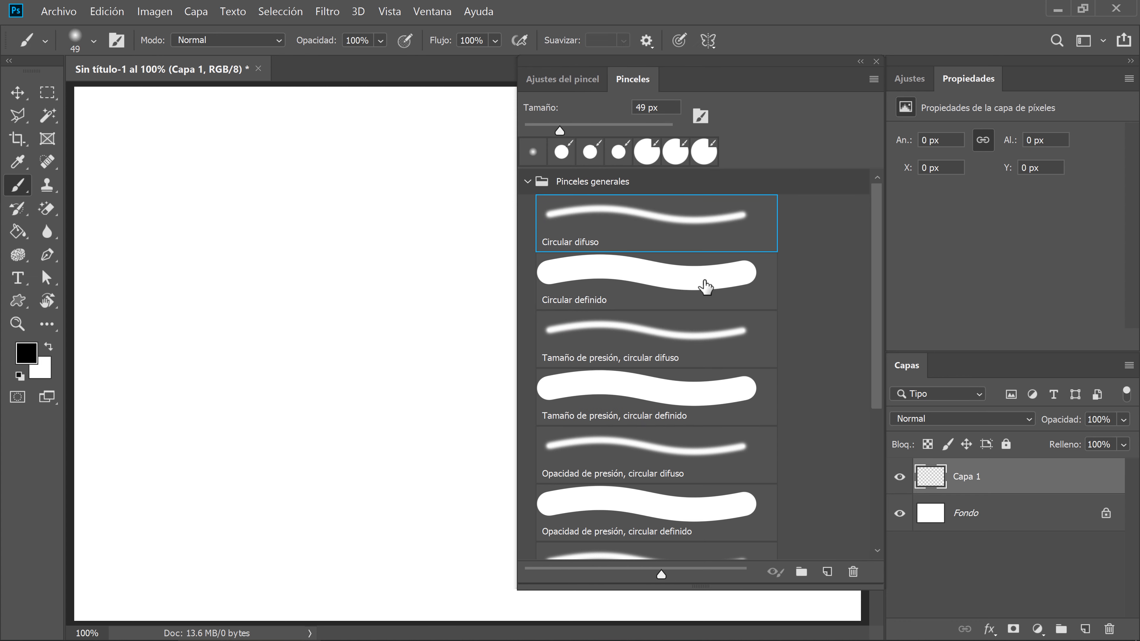
pyautogui.click(631, 287)
pyautogui.moveTo(292, 189)
pyautogui.mouseDown()
pyautogui.moveTo(186, 241)
pyautogui.moveTo(279, 310)
pyautogui.moveTo(272, 488)
pyautogui.moveTo(246, 496)
pyautogui.mouseUp()
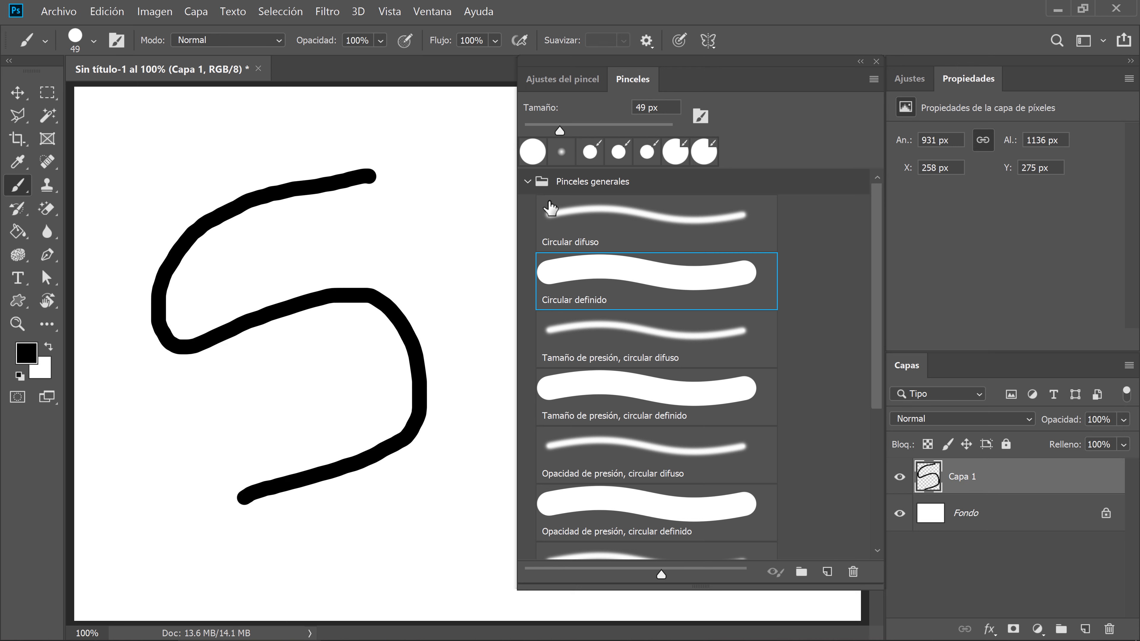
# - Collapse the Pinceles generales folder and paint two large curved strokes around the black S with the saved PRIMERO brush
pyautogui.click(528, 182)
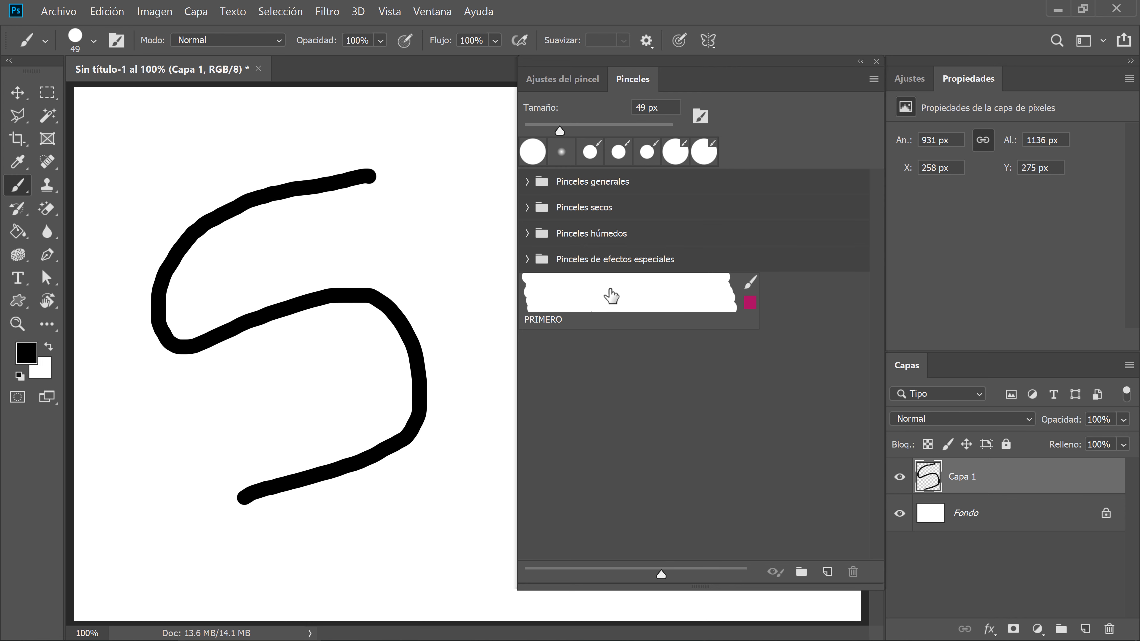
pyautogui.click(627, 298)
pyautogui.moveTo(461, 173)
pyautogui.mouseDown()
pyautogui.moveTo(455, 485)
pyautogui.moveTo(434, 551)
pyautogui.moveTo(185, 565)
pyautogui.moveTo(162, 490)
pyautogui.moveTo(269, 429)
pyautogui.moveTo(357, 347)
pyautogui.mouseUp()
pyautogui.moveTo(271, 246)
pyautogui.mouseDown()
pyautogui.moveTo(404, 187)
pyautogui.moveTo(407, 135)
pyautogui.moveTo(328, 129)
pyautogui.moveTo(166, 142)
pyautogui.mouseUp()
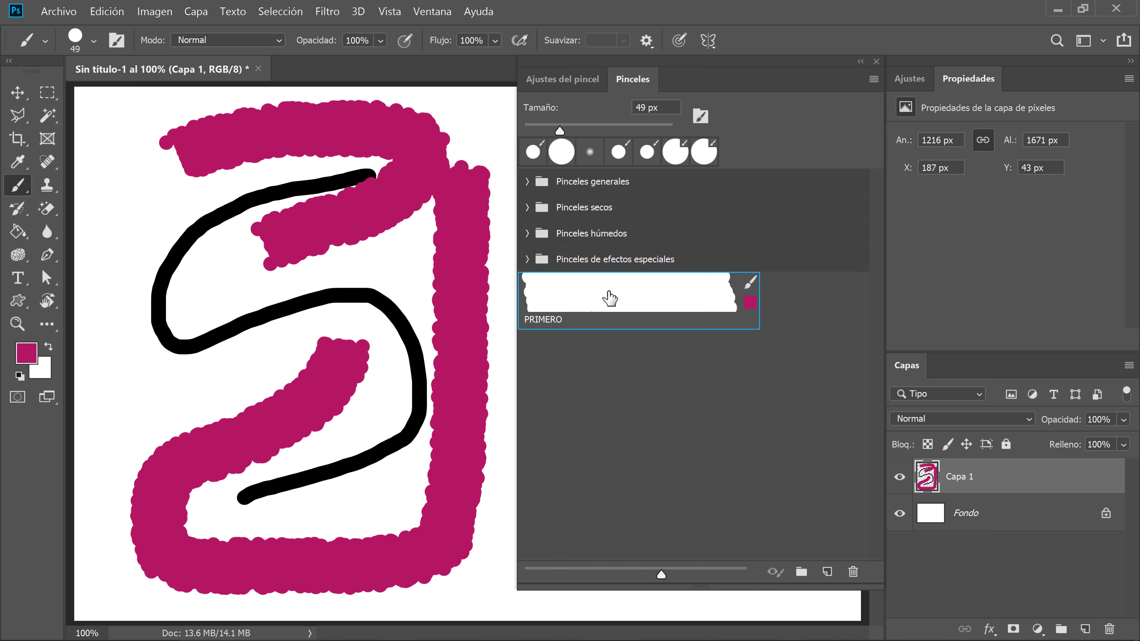